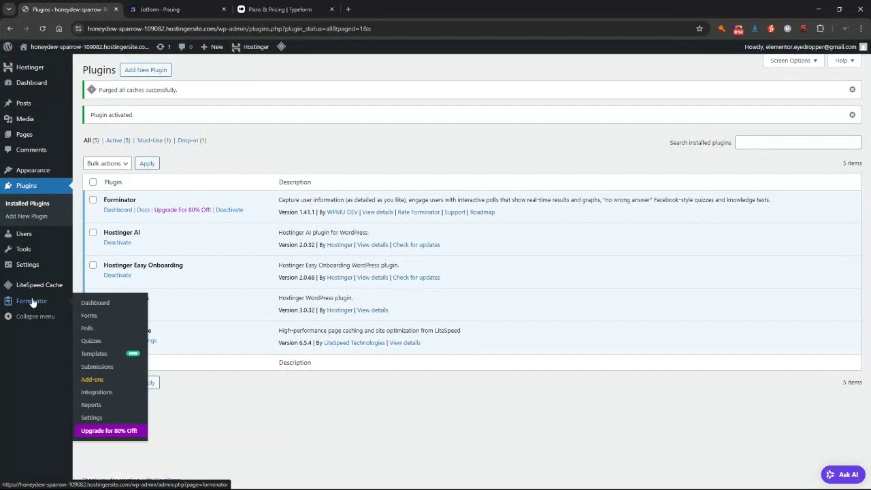
Step: Create a new Forminator form from the blank template and name it "Contact Us"
{"action": "left_click", "coordinate": [32, 303]}
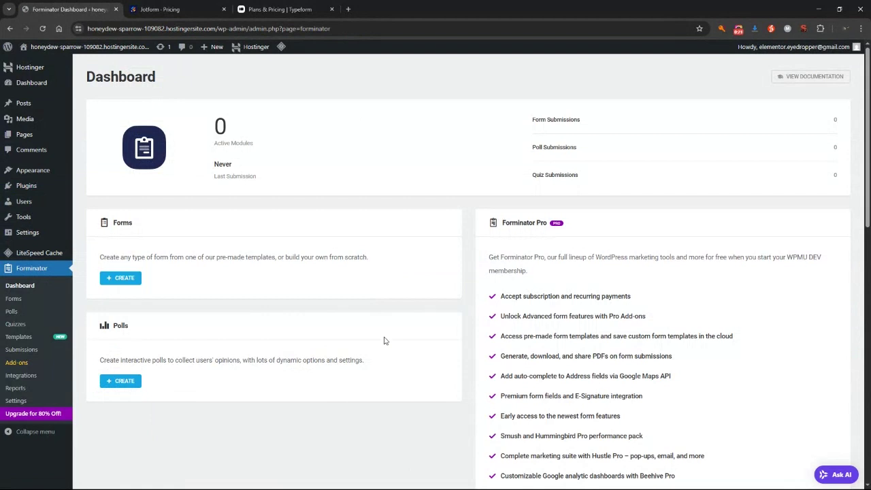
{"action": "left_click", "coordinate": [124, 278]}
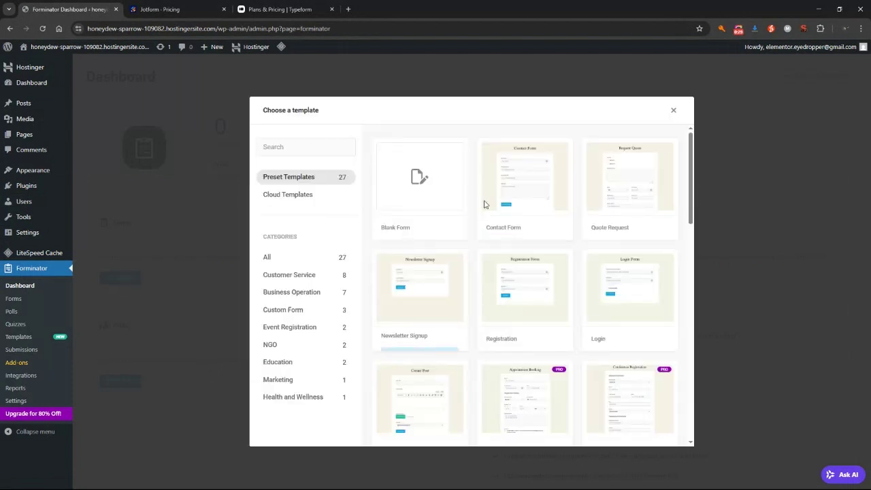
{"action": "scroll", "coordinate": [485, 204], "scroll_direction": "down", "scroll_amount": 2}
{"action": "left_click_drag", "start_coordinate": [692, 179], "coordinate": [688, 216]}
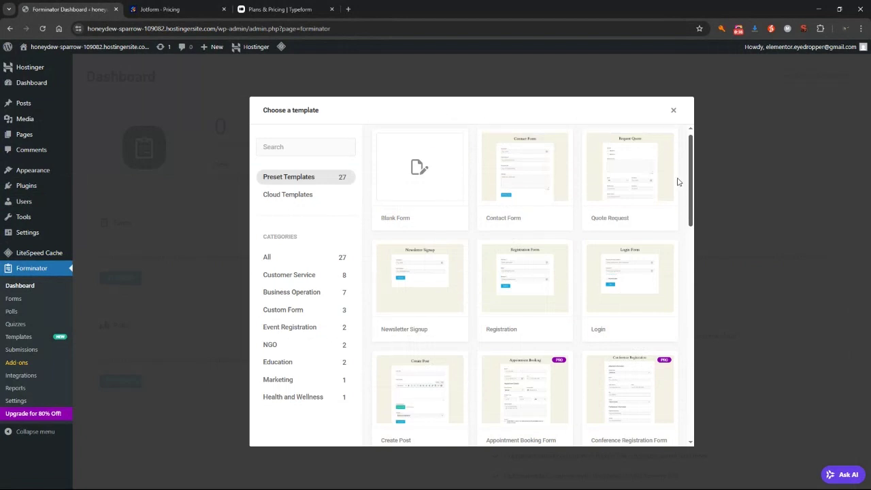
{"action": "scroll", "coordinate": [679, 177], "scroll_direction": "down", "scroll_amount": 1}
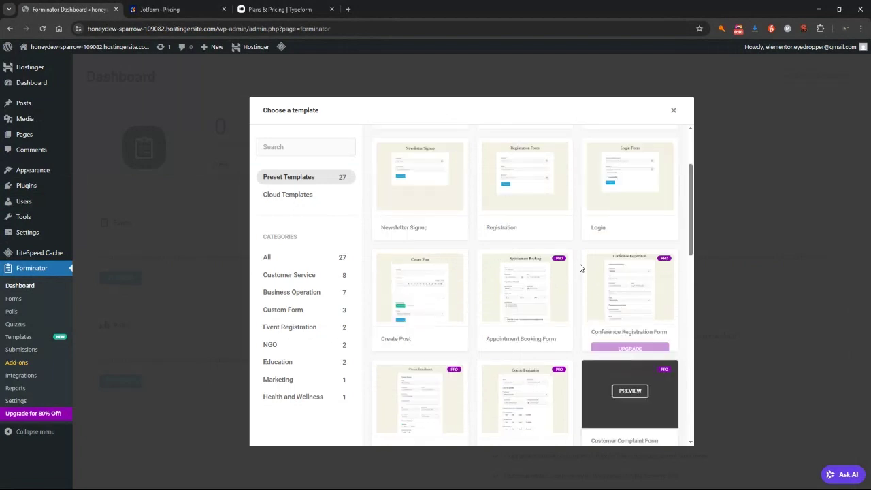
{"action": "scroll", "coordinate": [612, 238], "scroll_direction": "up", "scroll_amount": 1}
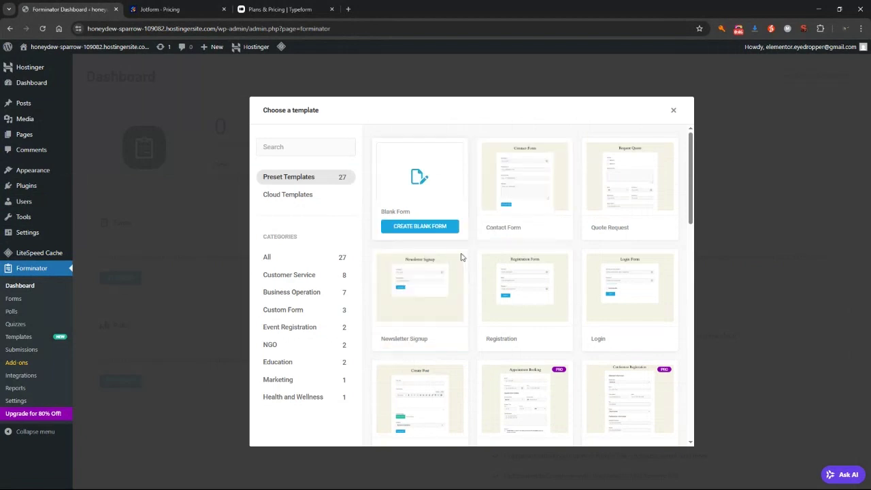
{"action": "left_click", "coordinate": [426, 230]}
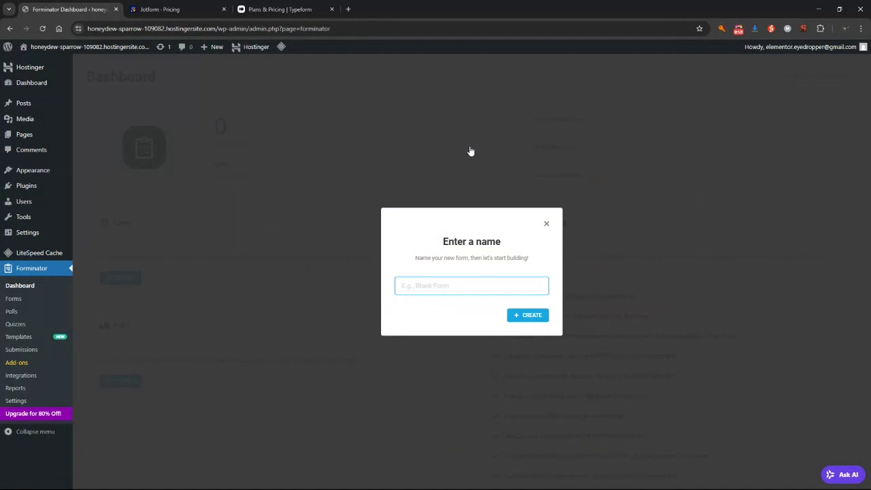
{"action": "type", "text": "Contact Us"}
{"action": "left_click", "coordinate": [538, 316]}
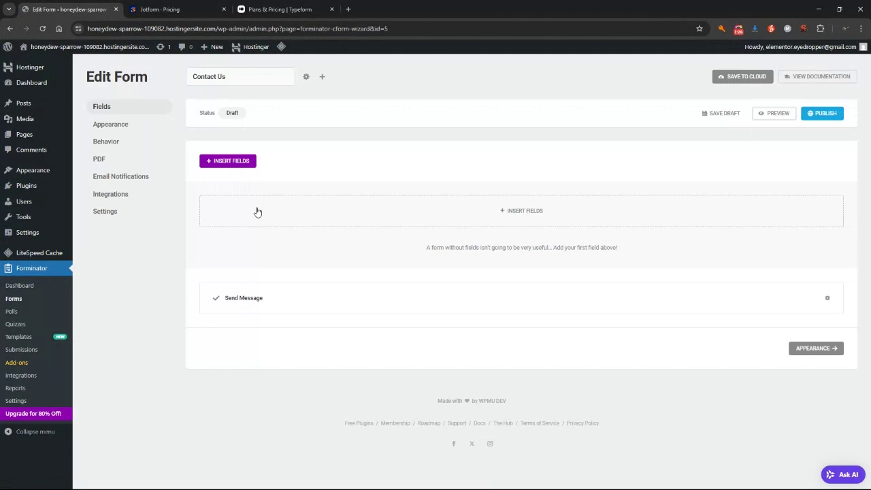
Step: Insert Name, Email, Phone, Address, Textarea, Number, Radio, Checkbox and Select fields into the Contact Us form
{"action": "left_click", "coordinate": [225, 163]}
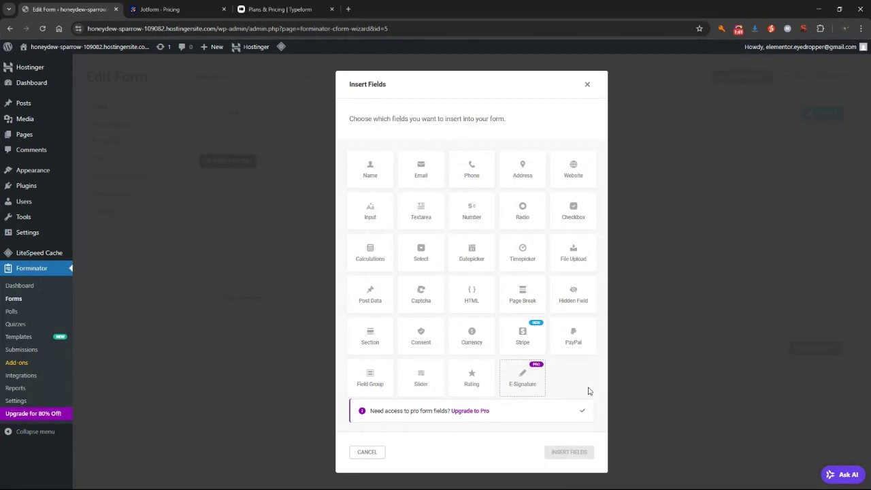
{"action": "left_click", "coordinate": [369, 178]}
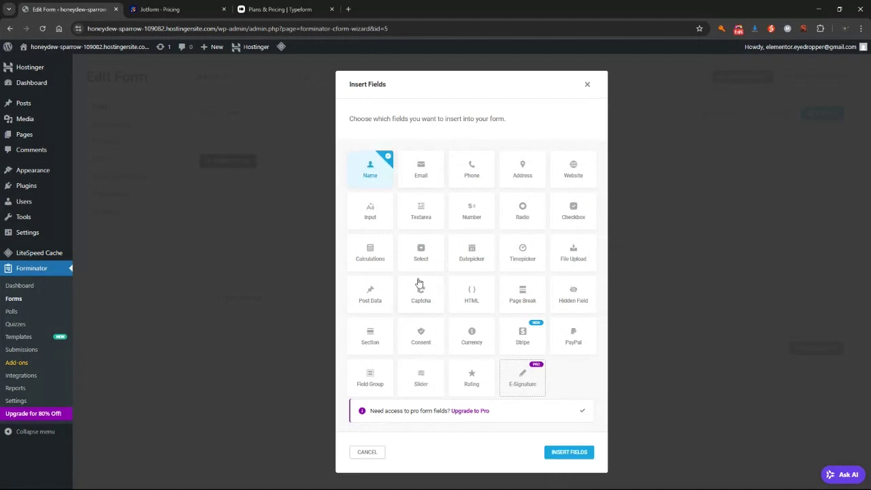
{"action": "left_click", "coordinate": [420, 170]}
{"action": "left_click", "coordinate": [472, 170]}
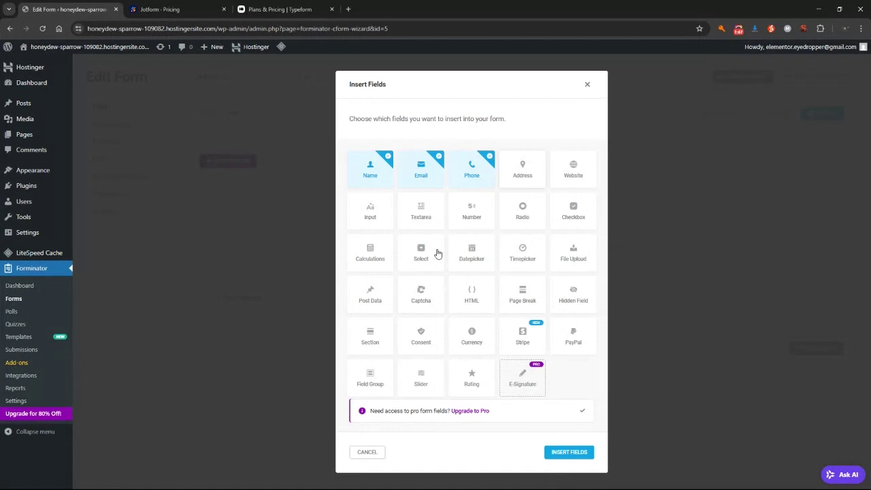
{"action": "left_click", "coordinate": [522, 178]}
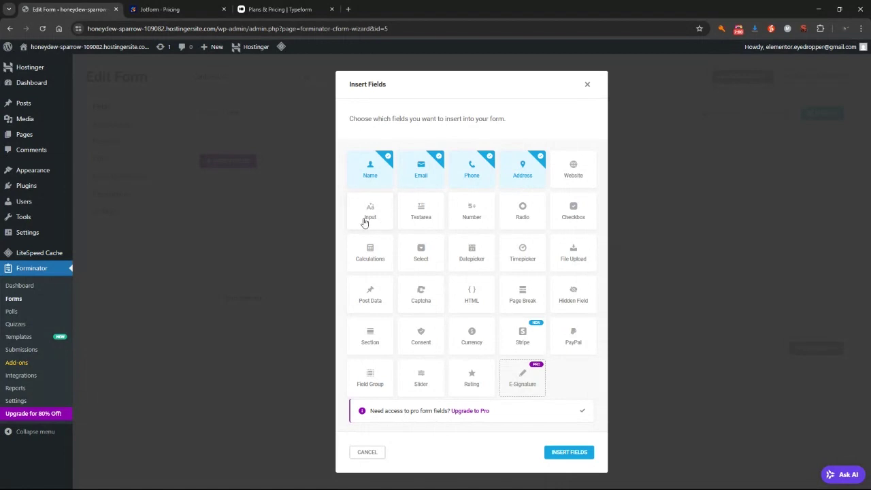
{"action": "left_click", "coordinate": [420, 220]}
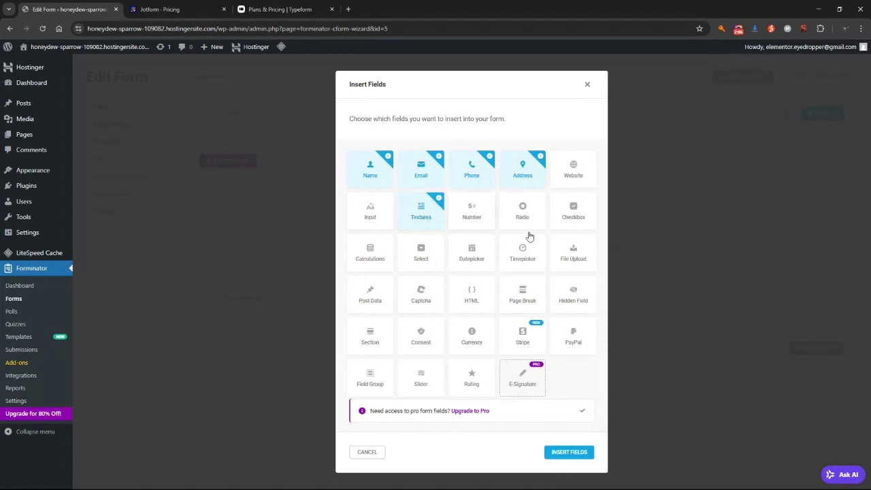
{"action": "left_click", "coordinate": [474, 215]}
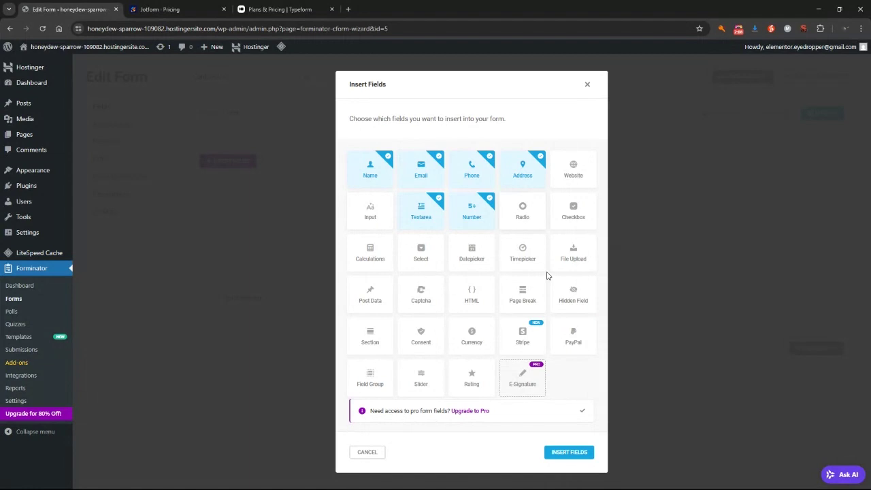
{"action": "left_click", "coordinate": [526, 219]}
{"action": "left_click", "coordinate": [570, 221]}
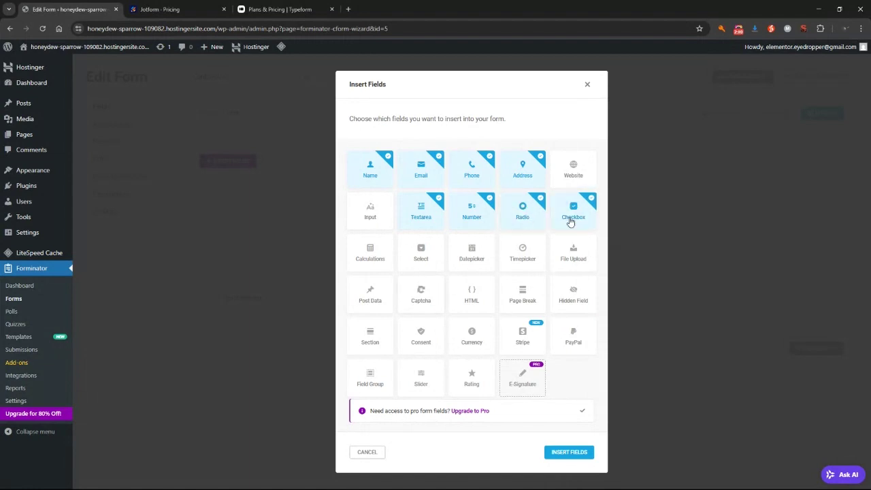
{"action": "left_click", "coordinate": [428, 262]}
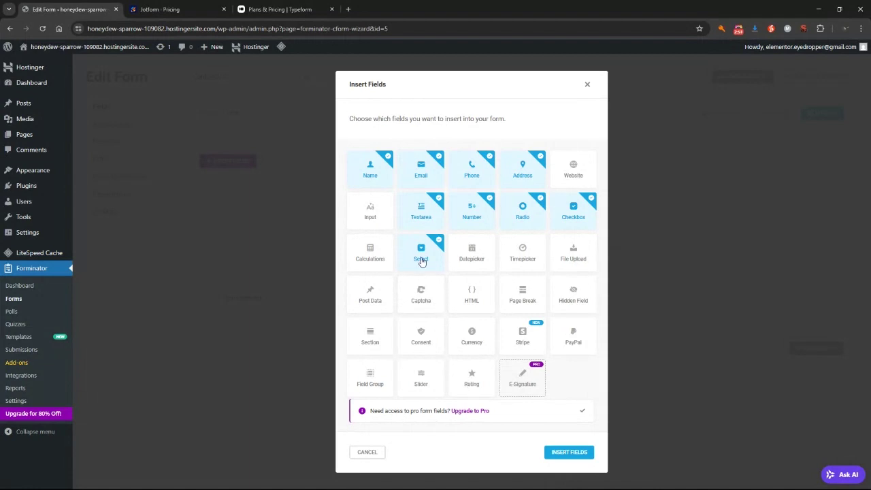
{"action": "left_click", "coordinate": [568, 452]}
Step: Review the inserted field list and preview the whole form, checking its fields from Name down to the Send Message button
{"action": "scroll", "coordinate": [529, 319], "scroll_direction": "down", "scroll_amount": 3}
{"action": "scroll", "coordinate": [528, 321], "scroll_direction": "up", "scroll_amount": 3}
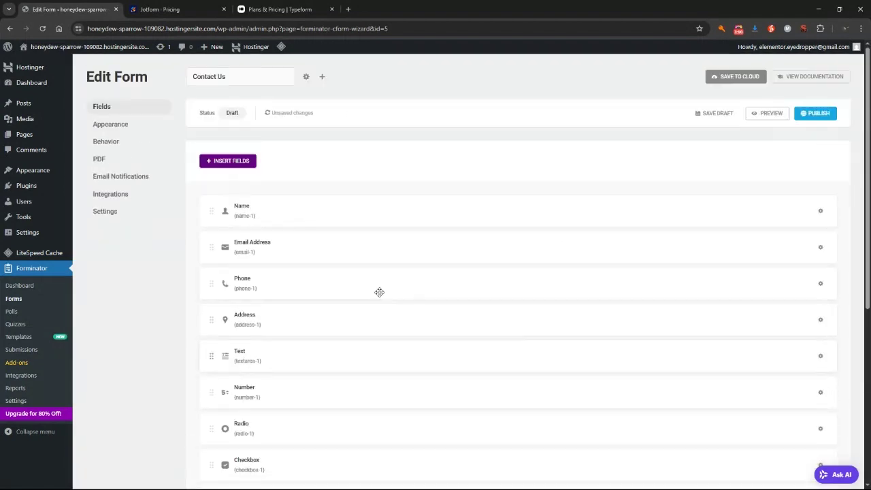
{"action": "scroll", "coordinate": [348, 412], "scroll_direction": "down", "scroll_amount": 2}
{"action": "scroll", "coordinate": [347, 413], "scroll_direction": "up", "scroll_amount": 2}
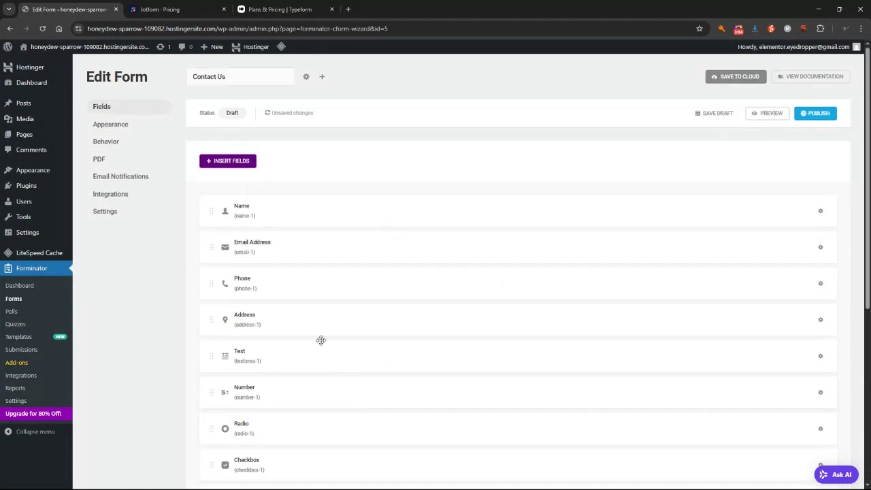
{"action": "left_click", "coordinate": [768, 116]}
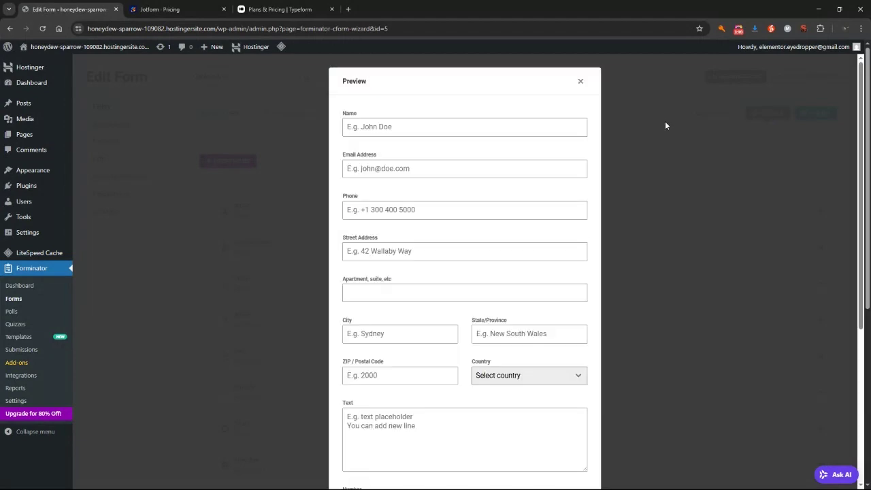
{"action": "scroll", "coordinate": [551, 153], "scroll_direction": "down", "scroll_amount": 4}
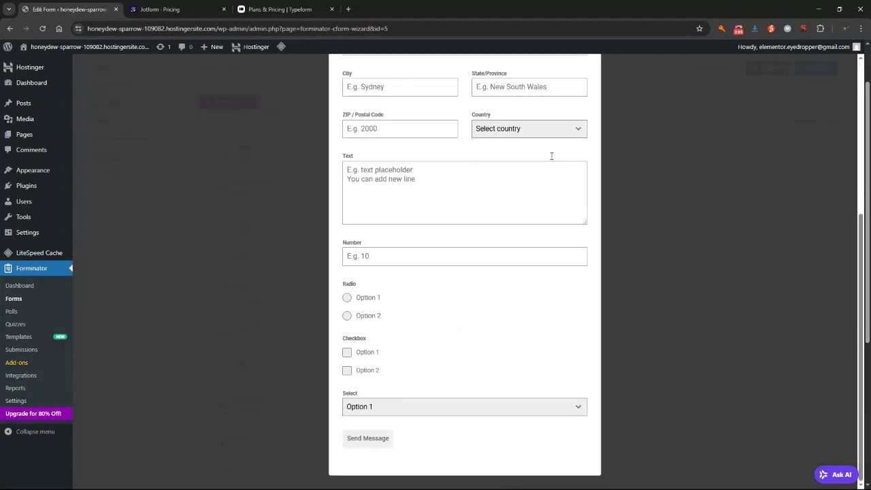
{"action": "scroll", "coordinate": [498, 401], "scroll_direction": "up", "scroll_amount": 1}
{"action": "scroll", "coordinate": [498, 401], "scroll_direction": "down", "scroll_amount": 1}
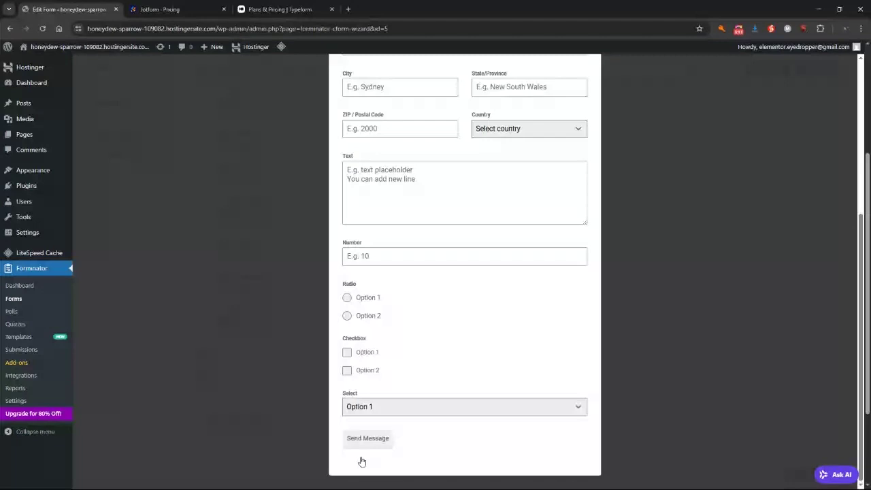
{"action": "scroll", "coordinate": [386, 420], "scroll_direction": "up", "scroll_amount": 5}
{"action": "scroll", "coordinate": [385, 417], "scroll_direction": "up", "scroll_amount": 1}
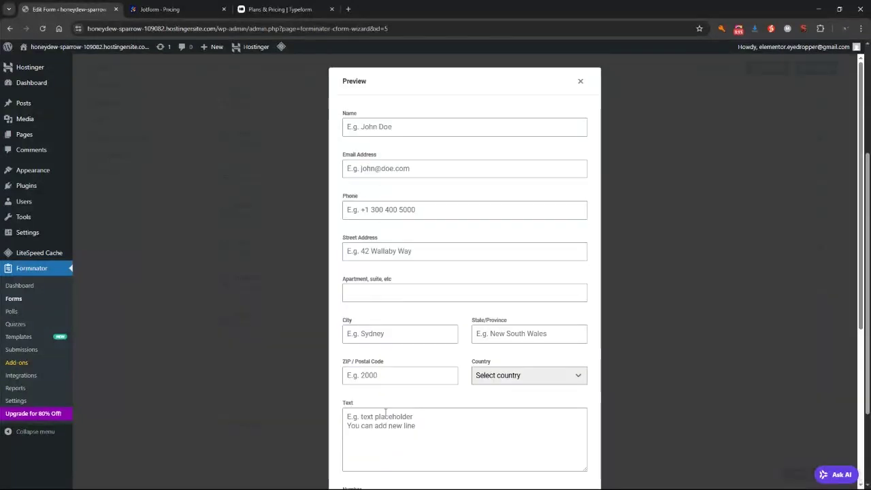
{"action": "left_click", "coordinate": [390, 127]}
{"action": "left_click", "coordinate": [386, 169]}
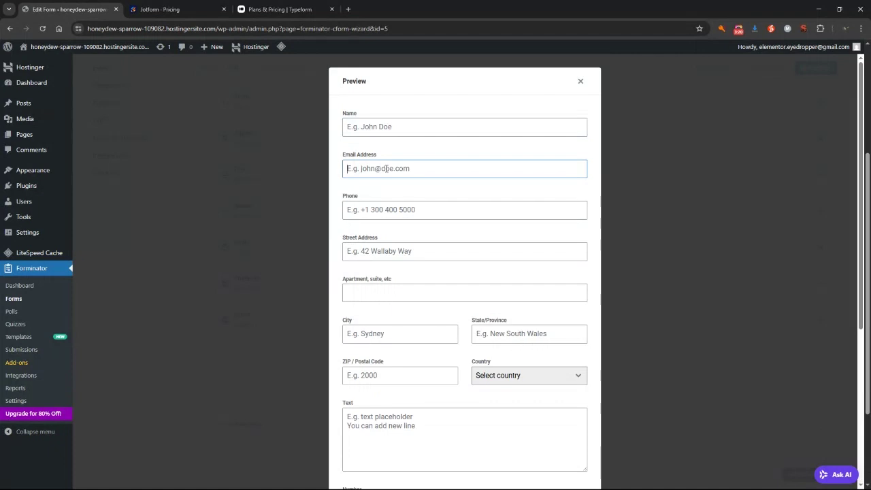
{"action": "scroll", "coordinate": [509, 333], "scroll_direction": "down", "scroll_amount": 1}
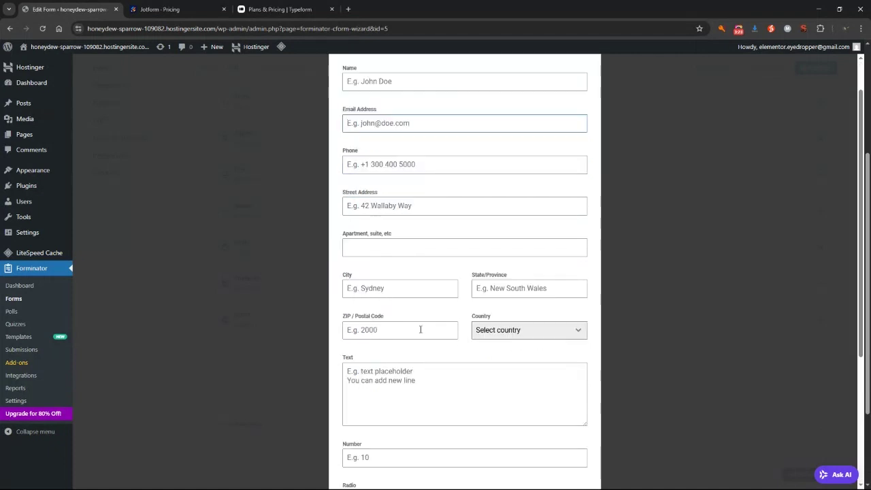
{"action": "left_click", "coordinate": [552, 333]}
{"action": "left_click", "coordinate": [554, 335]}
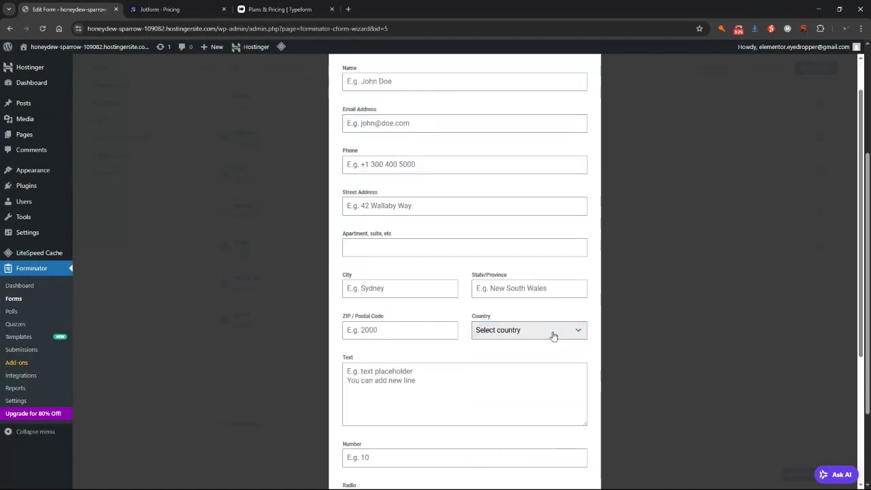
{"action": "scroll", "coordinate": [432, 245], "scroll_direction": "down", "scroll_amount": 3}
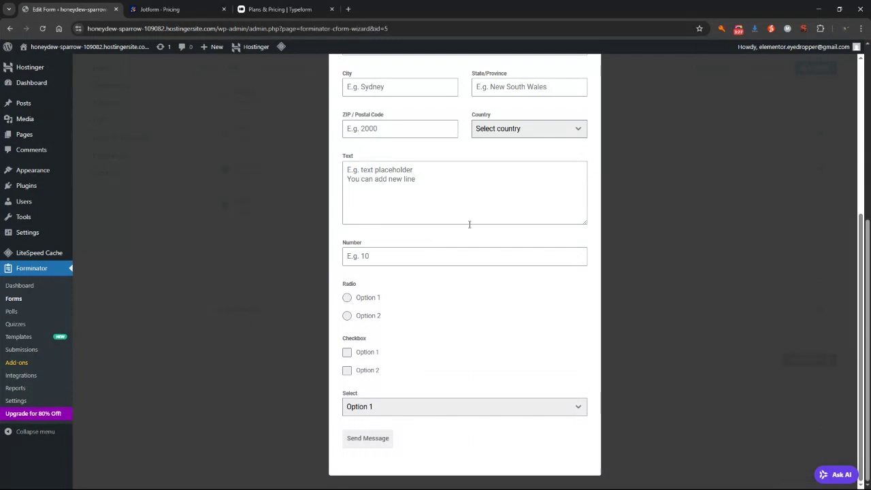
{"action": "scroll", "coordinate": [469, 224], "scroll_direction": "up", "scroll_amount": 4}
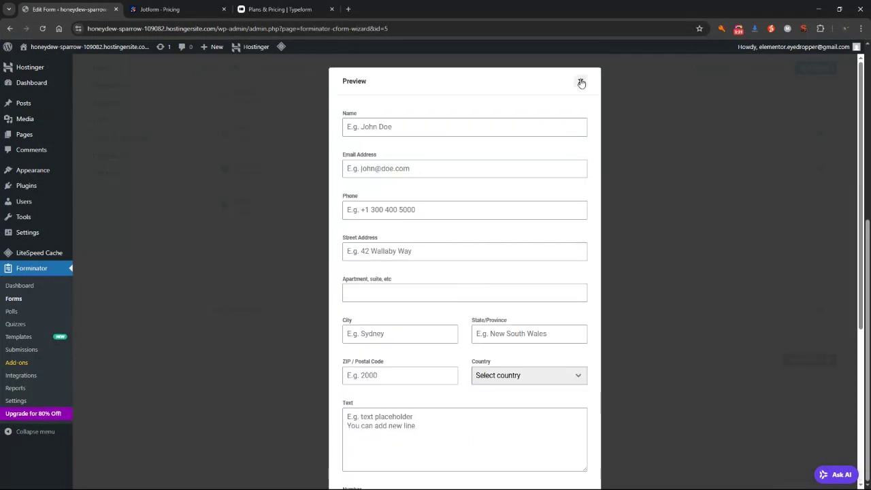
{"action": "left_click", "coordinate": [582, 82]}
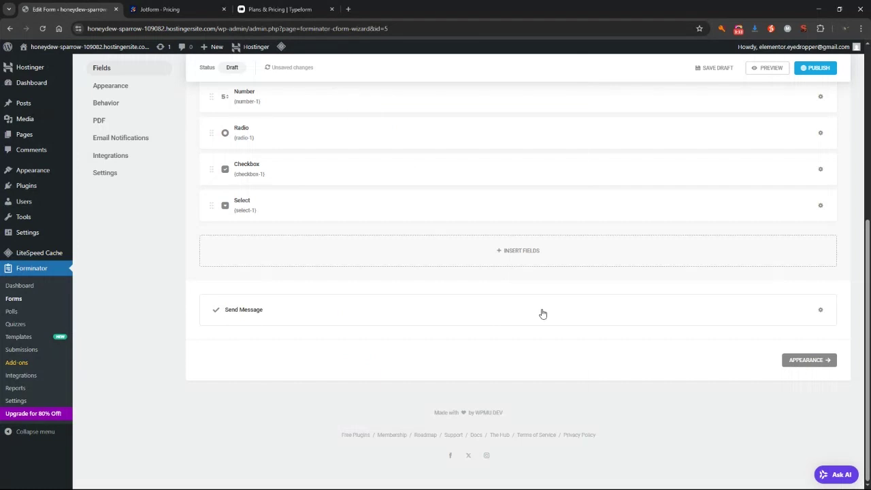
Step: Save the Contact Us form as a draft
{"action": "scroll", "coordinate": [455, 344], "scroll_direction": "up", "scroll_amount": 4}
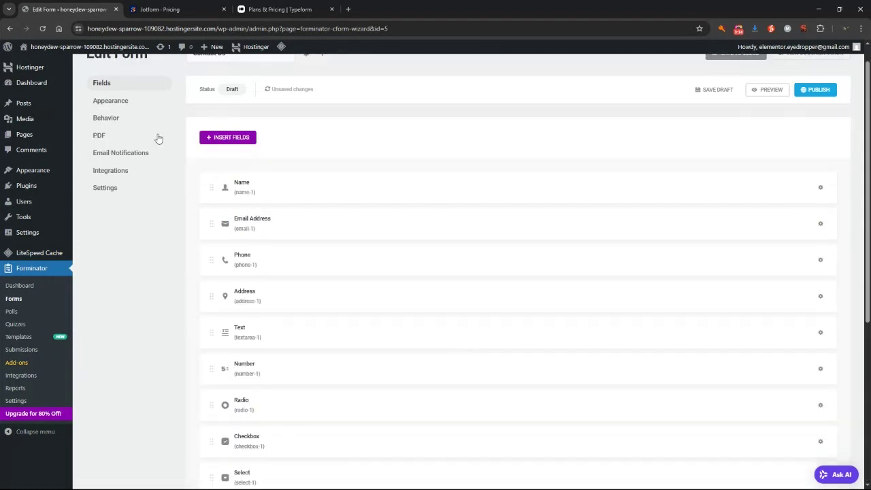
{"action": "scroll", "coordinate": [158, 138], "scroll_direction": "up", "scroll_amount": 1}
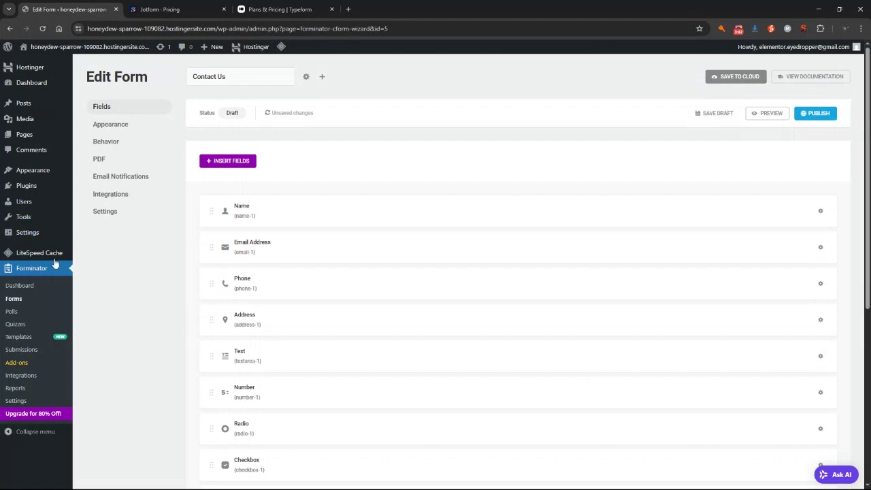
{"action": "left_click", "coordinate": [714, 115]}
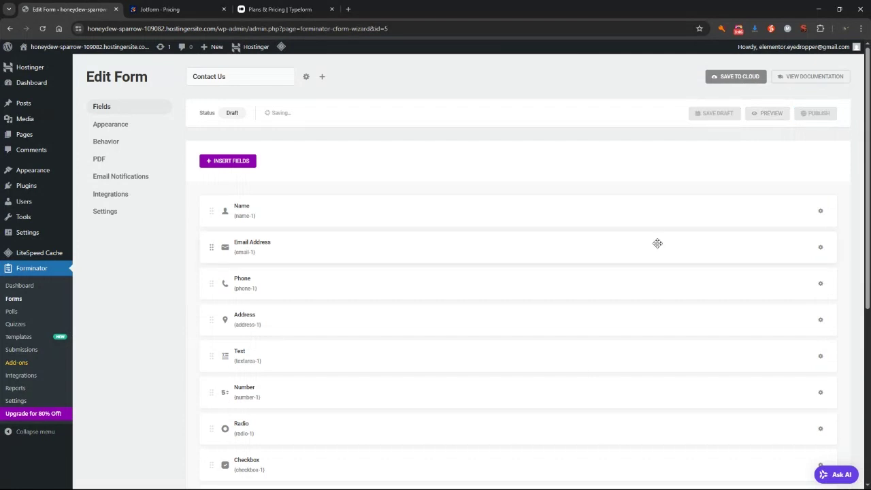
Step: Move the Phone field into the same row as Email Address, ahead of it, and preview the new layout
{"action": "scroll", "coordinate": [612, 228], "scroll_direction": "down", "scroll_amount": 1}
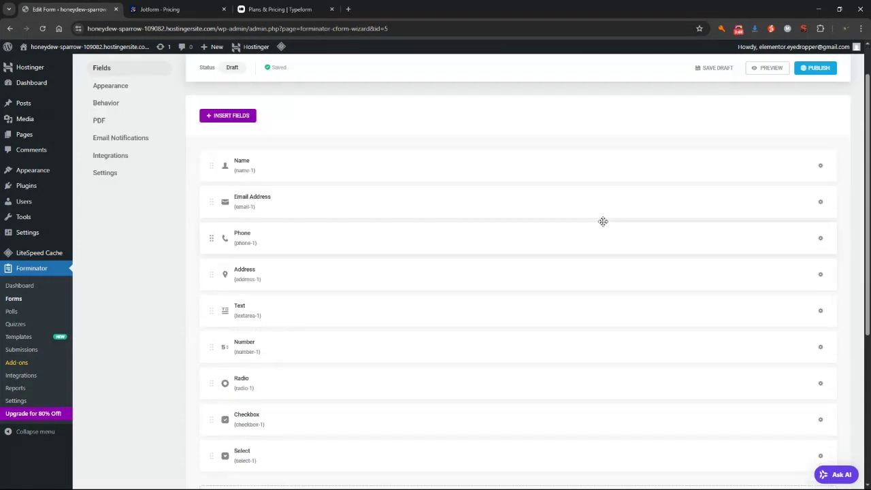
{"action": "scroll", "coordinate": [604, 221], "scroll_direction": "up", "scroll_amount": 1}
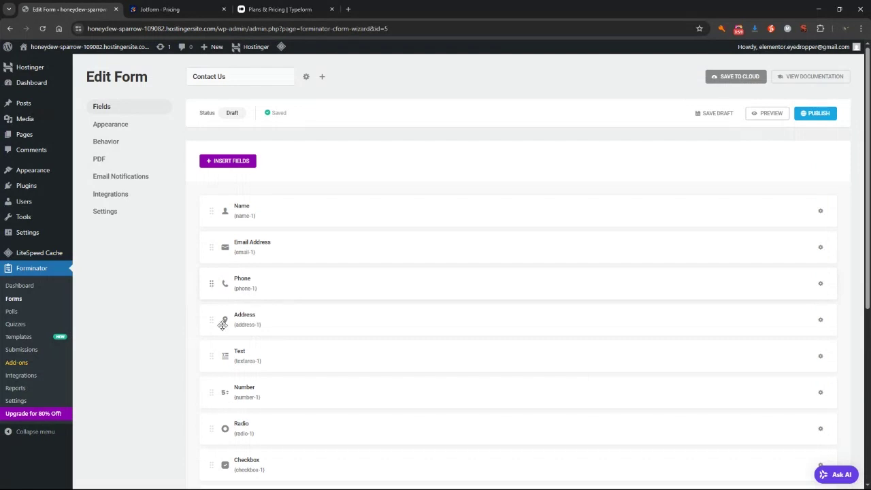
{"action": "left_click", "coordinate": [216, 289]}
{"action": "left_click_drag", "start_coordinate": [204, 287], "coordinate": [255, 252]}
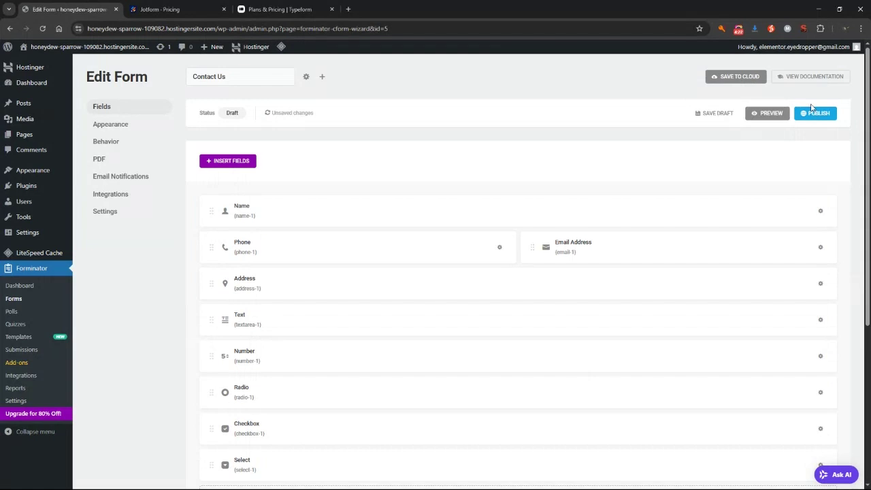
{"action": "left_click", "coordinate": [783, 117]}
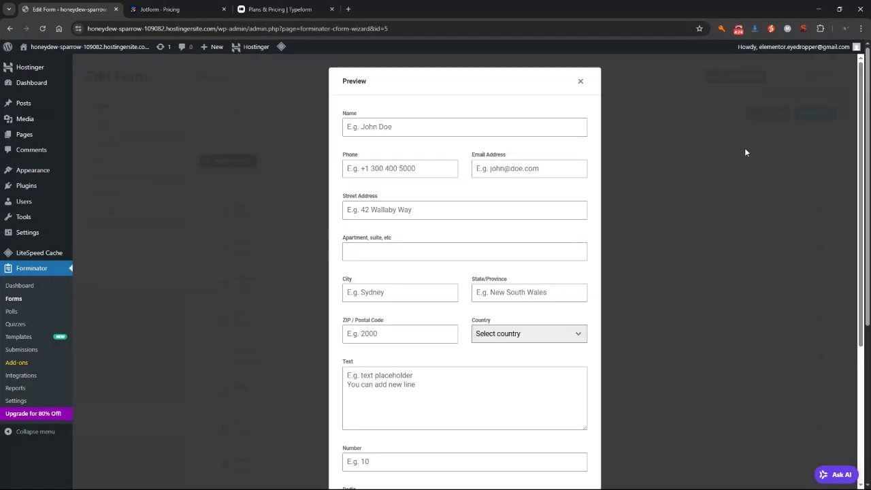
{"action": "left_click", "coordinate": [580, 82]}
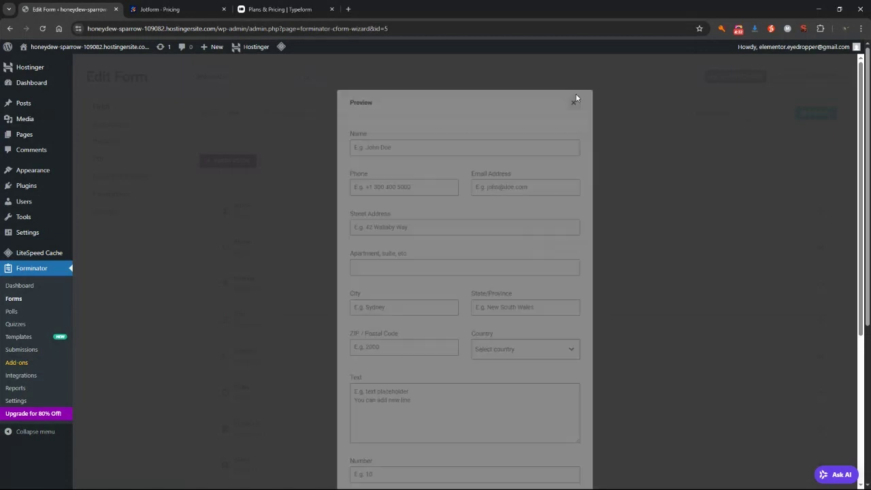
Step: Arrange the Select, Checkbox and Radio fields side by side in one row, in that order, below the Number field
{"action": "scroll", "coordinate": [294, 344], "scroll_direction": "down", "scroll_amount": 1}
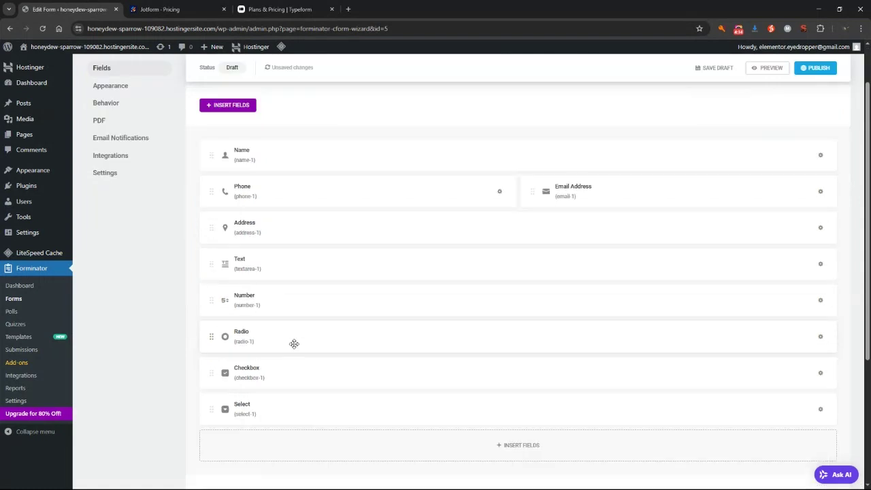
{"action": "scroll", "coordinate": [294, 343], "scroll_direction": "down", "scroll_amount": 1}
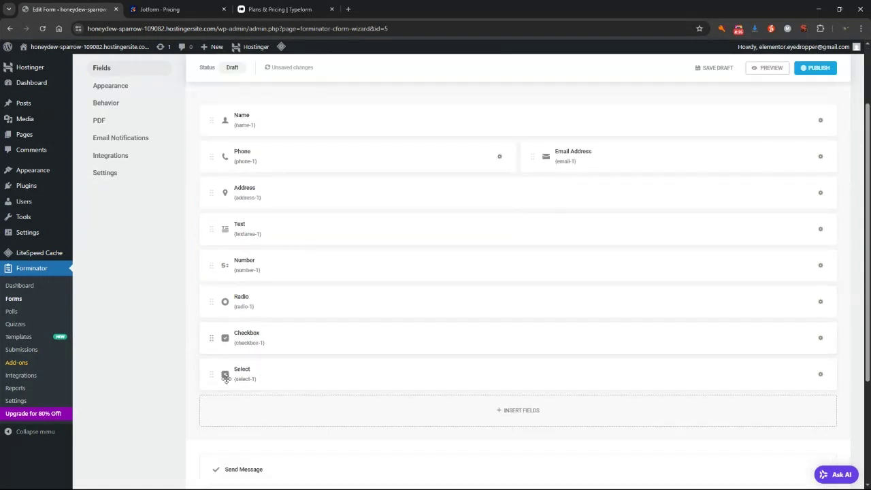
{"action": "left_click_drag", "start_coordinate": [227, 379], "coordinate": [221, 310]}
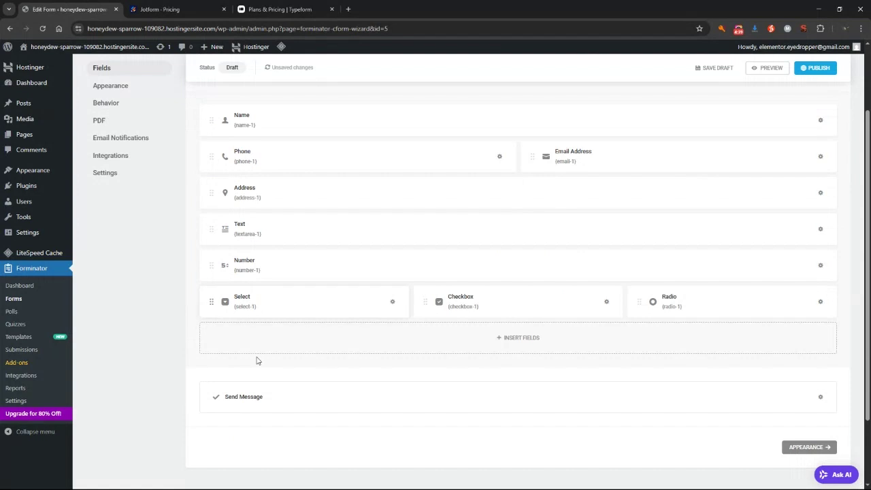
Step: Preview the form and try out the three-field row by ticking checkbox Option 1 and choosing radio Option 2
{"action": "left_click", "coordinate": [768, 72]}
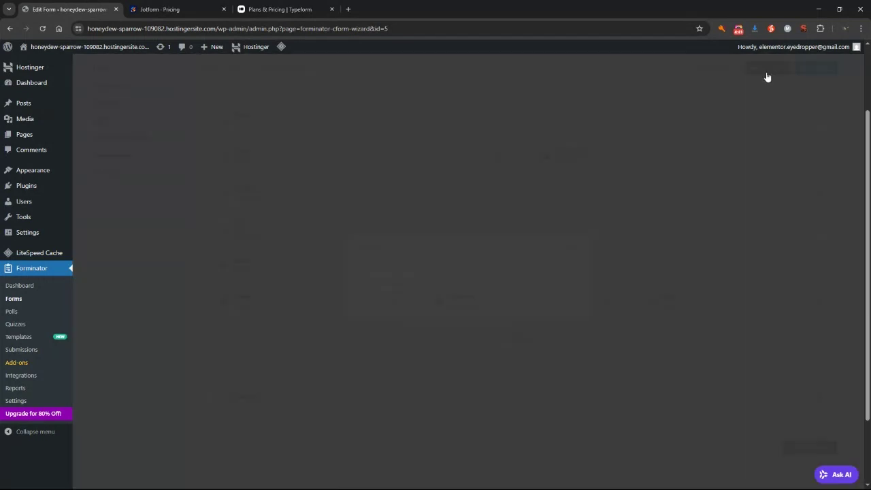
{"action": "scroll", "coordinate": [560, 270], "scroll_direction": "down", "scroll_amount": 2}
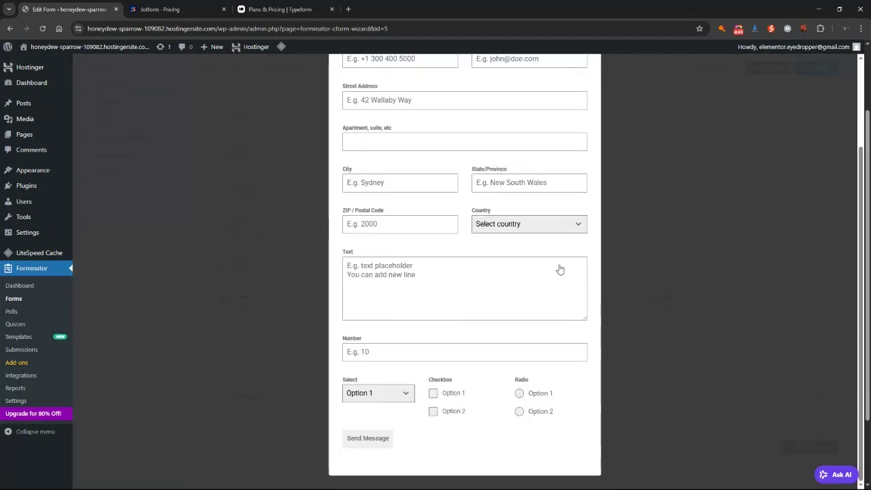
{"action": "left_click", "coordinate": [431, 395]}
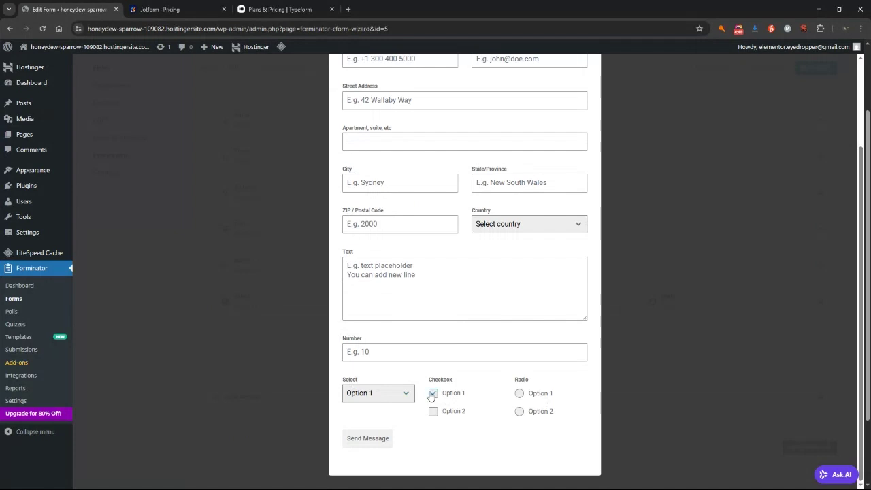
{"action": "left_click", "coordinate": [520, 411]}
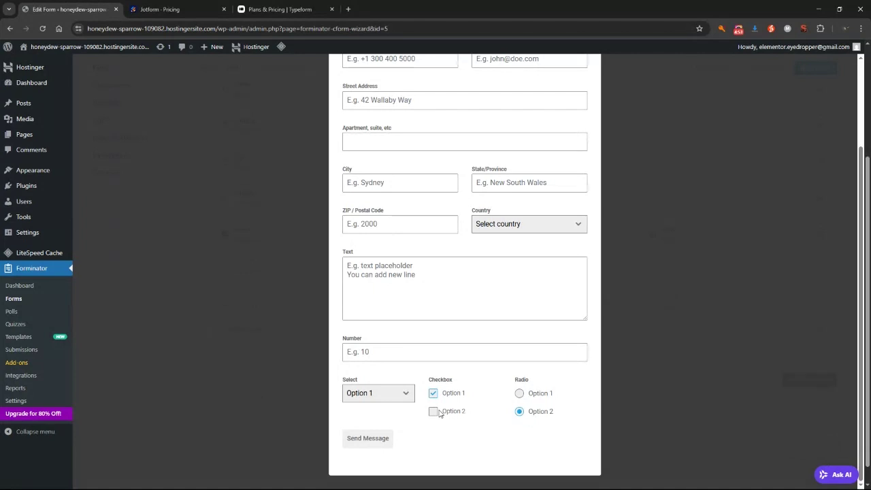
{"action": "scroll", "coordinate": [440, 411], "scroll_direction": "up", "scroll_amount": 1}
{"action": "scroll", "coordinate": [463, 412], "scroll_direction": "up", "scroll_amount": 1}
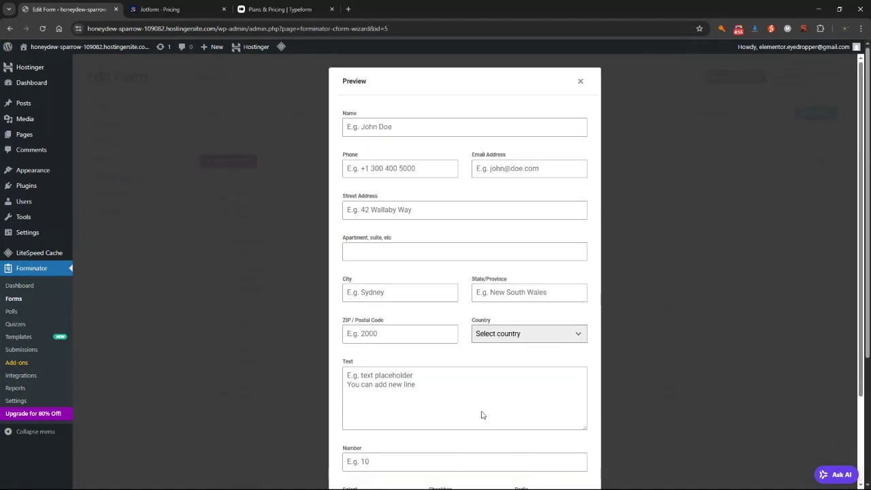
{"action": "key", "text": "Escape"}
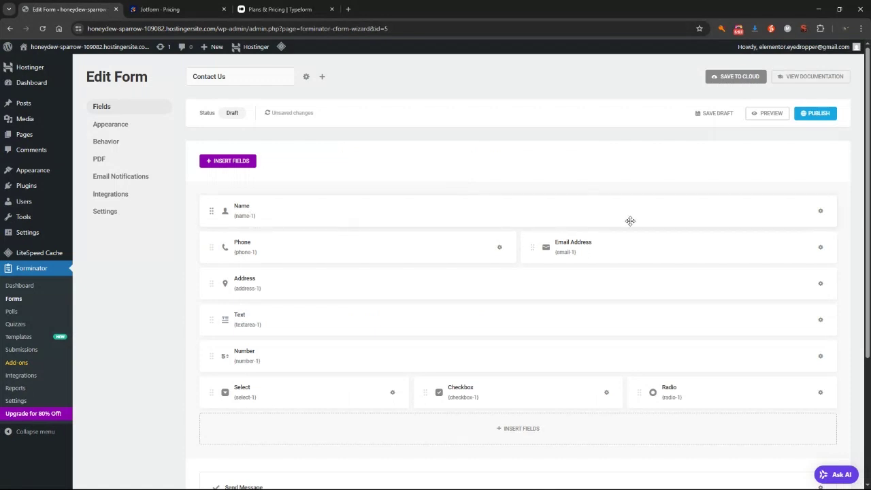
Step: Edit the Name field, switch it to Multiple name parts, and turn off the Middle Name part
{"action": "left_click", "coordinate": [821, 211]}
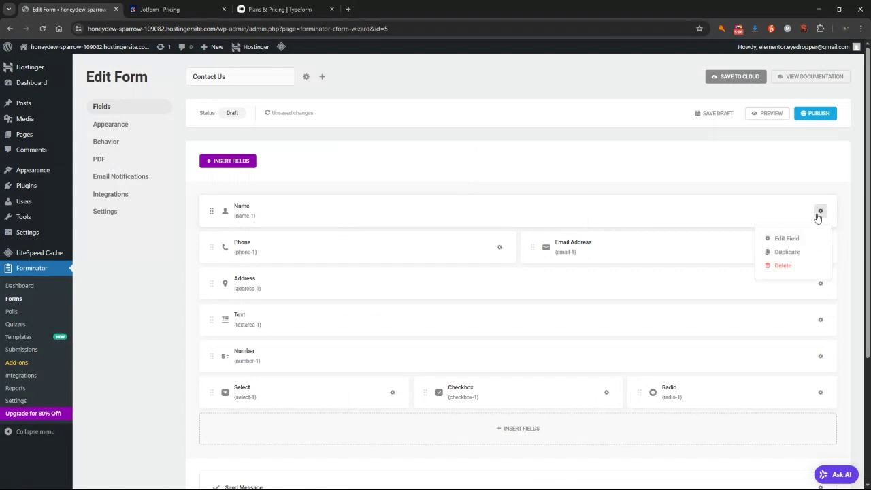
{"action": "left_click", "coordinate": [787, 239]}
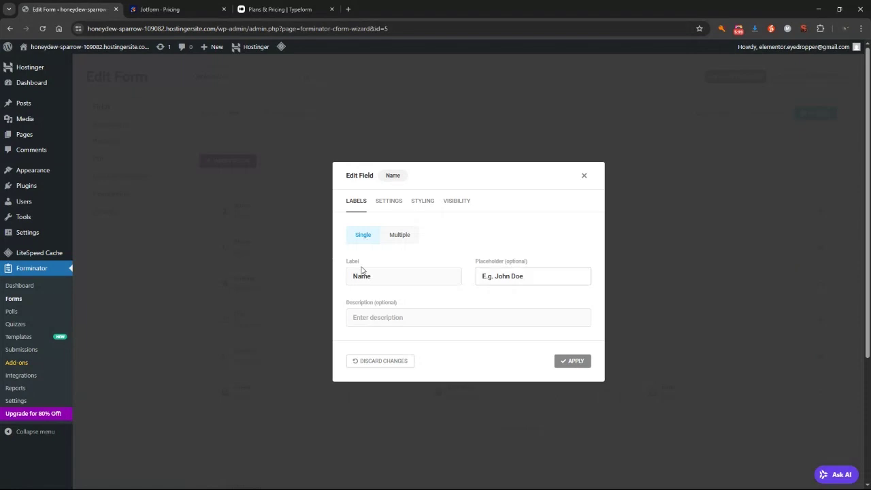
{"action": "triple_click", "coordinate": [542, 278]}
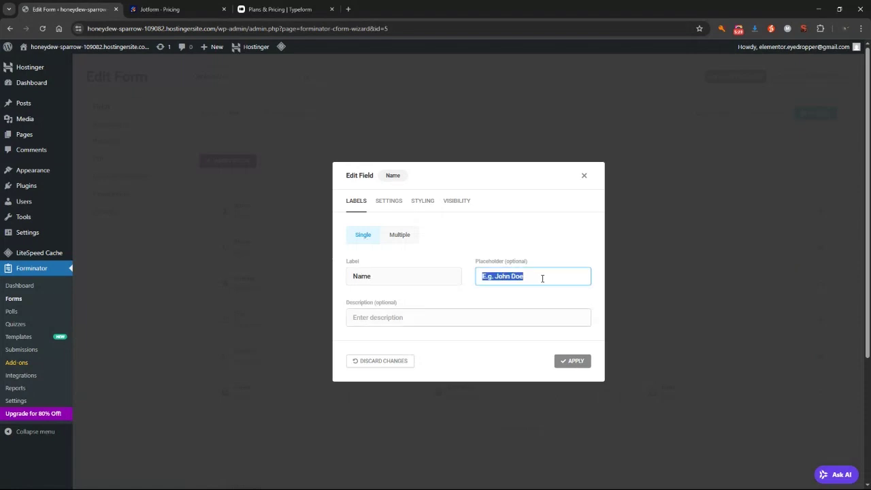
{"action": "left_click", "coordinate": [401, 238]}
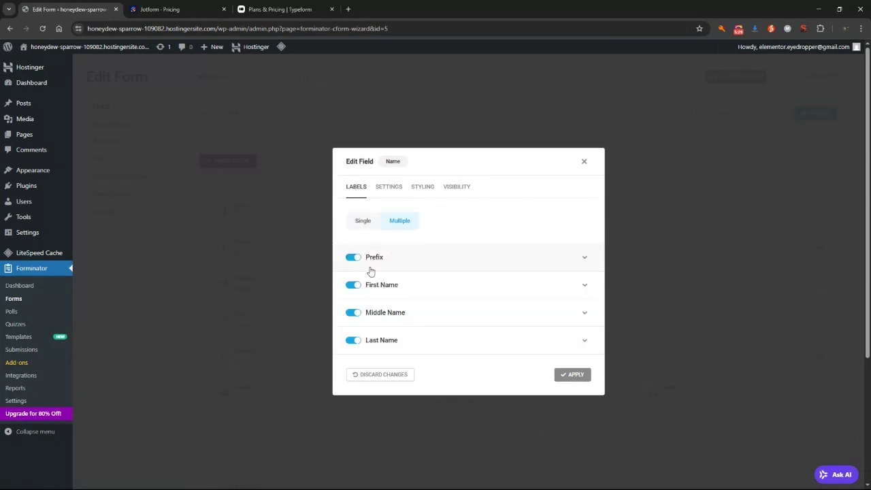
{"action": "left_click", "coordinate": [408, 266]}
{"action": "left_click", "coordinate": [520, 248]}
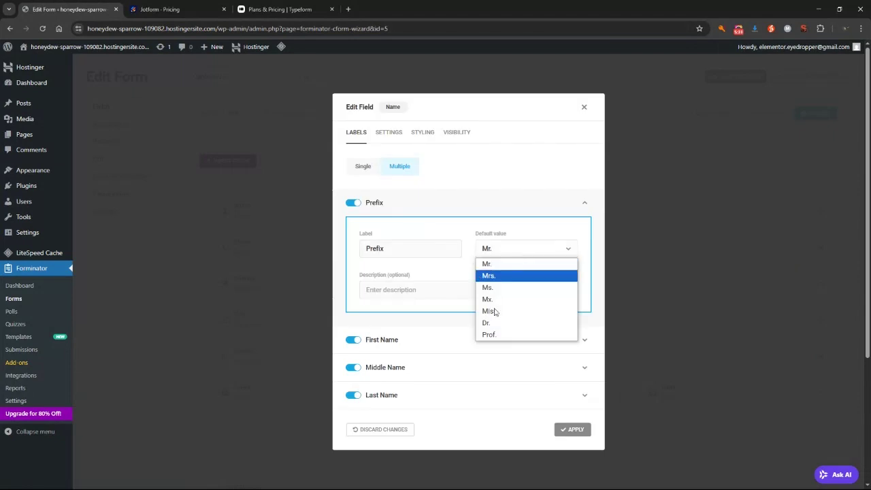
{"action": "left_click", "coordinate": [458, 211]}
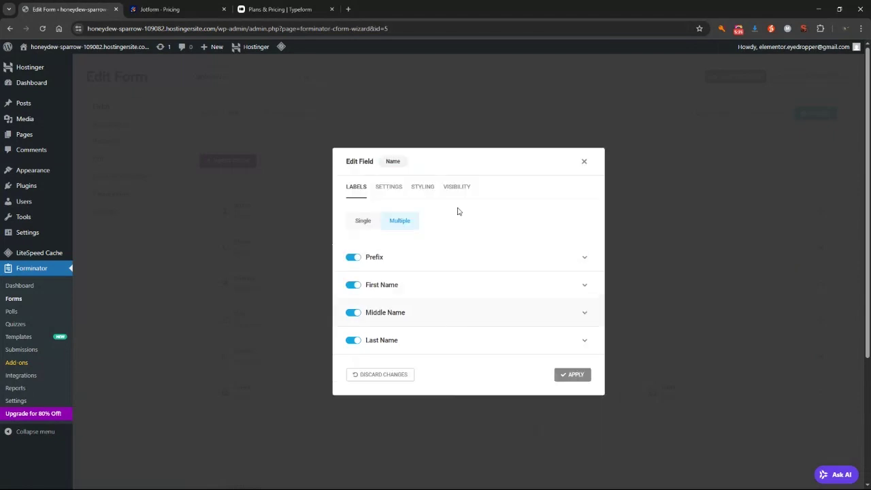
{"action": "left_click", "coordinate": [460, 285]}
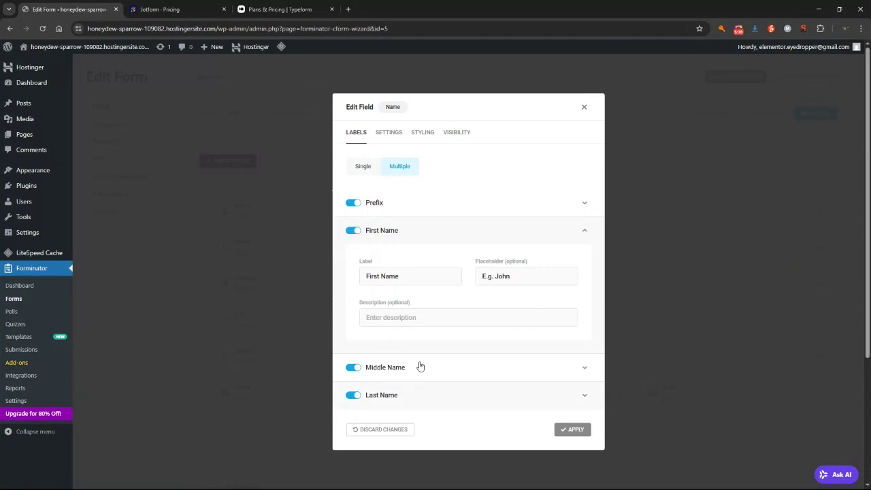
{"action": "left_click", "coordinate": [427, 238]}
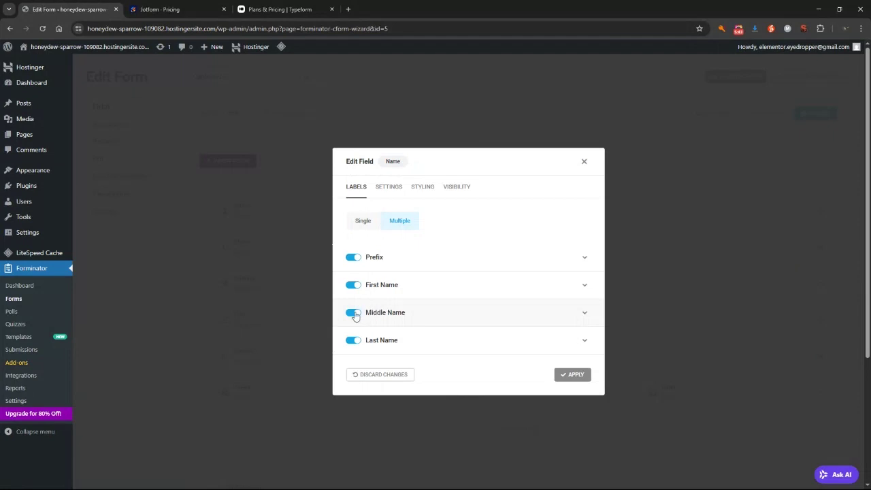
{"action": "left_click", "coordinate": [356, 318]}
Step: Clear the placeholder text of the First Name part so it is left empty
{"action": "left_click", "coordinate": [421, 286]}
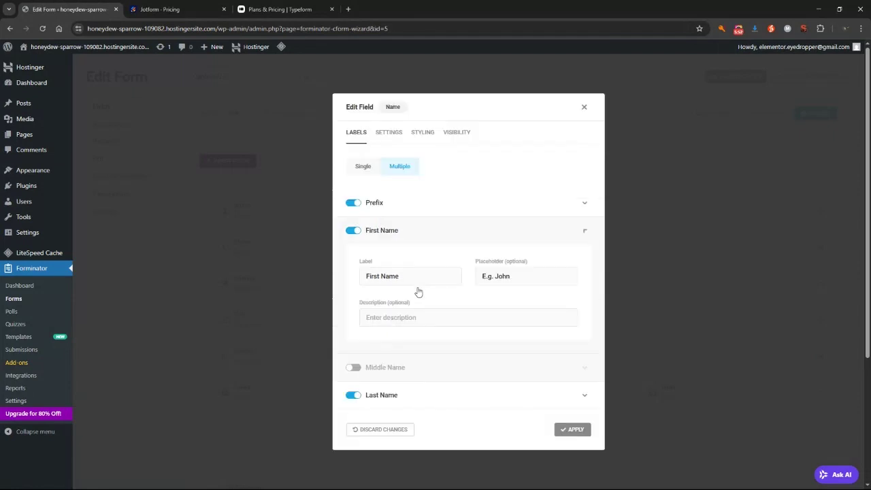
{"action": "triple_click", "coordinate": [484, 276]}
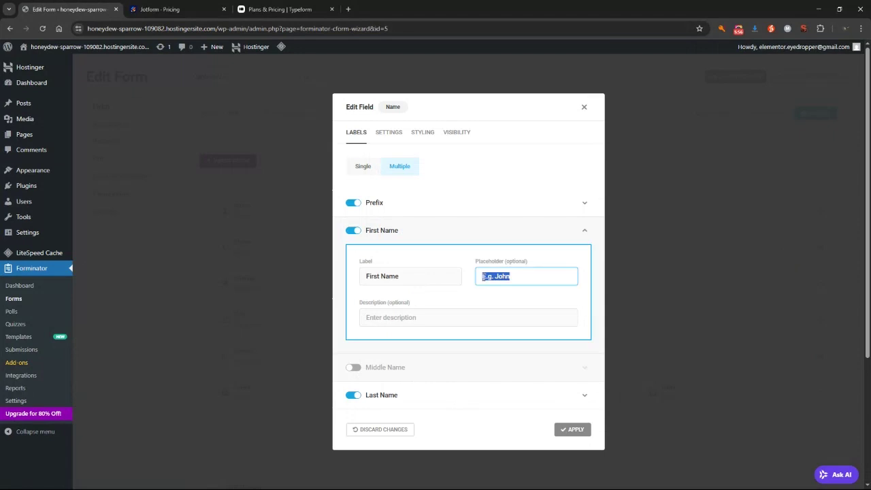
{"action": "key", "text": "BackSpace"}
{"action": "type", "text": "sdfgsdfgsdg"}
{"action": "key", "text": "ctrl+a"}
{"action": "key", "text": "BackSpace"}
Step: Clear the placeholder text of the Last Name part and collapse its options
{"action": "left_click", "coordinate": [450, 395]}
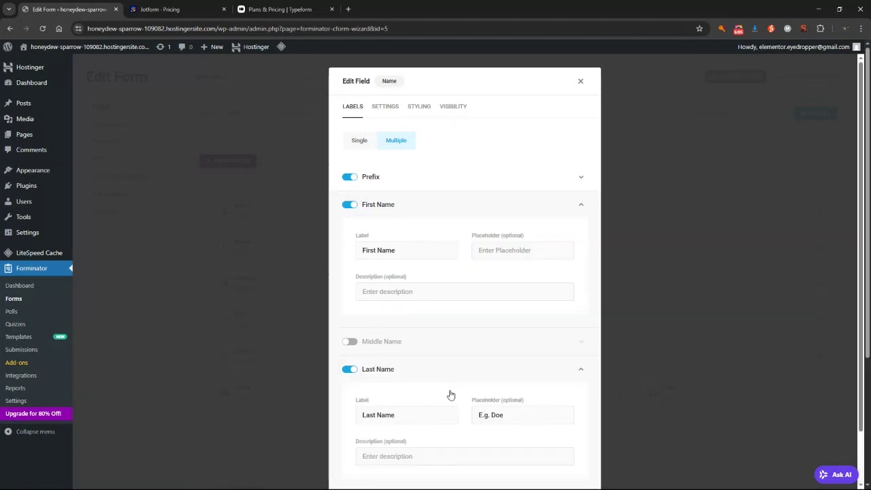
{"action": "scroll", "coordinate": [450, 393], "scroll_direction": "down", "scroll_amount": 1}
{"action": "triple_click", "coordinate": [514, 378]}
{"action": "key", "text": "BackSpace"}
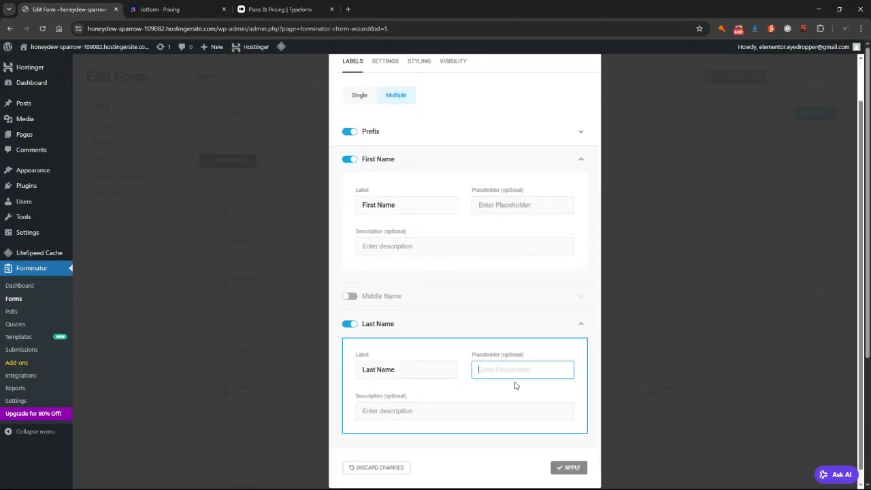
{"action": "left_click", "coordinate": [467, 327]}
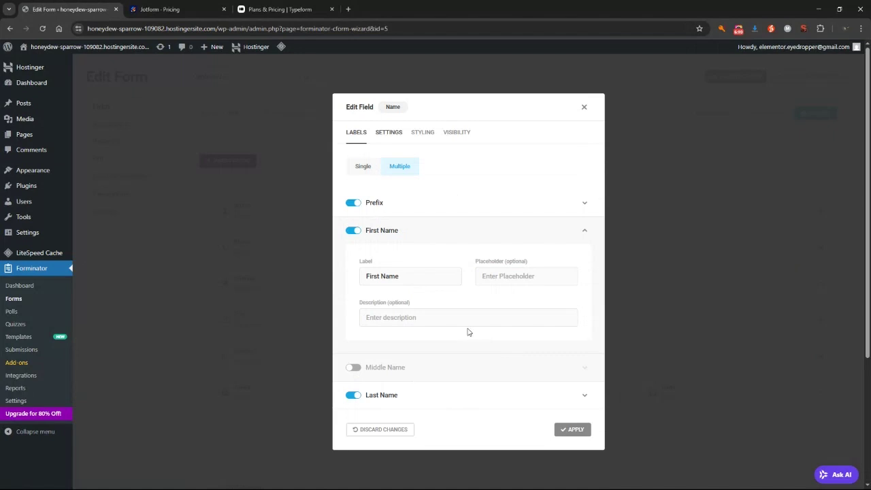
Step: Make the First Name part required in the Name field's settings
{"action": "left_click", "coordinate": [386, 136]}
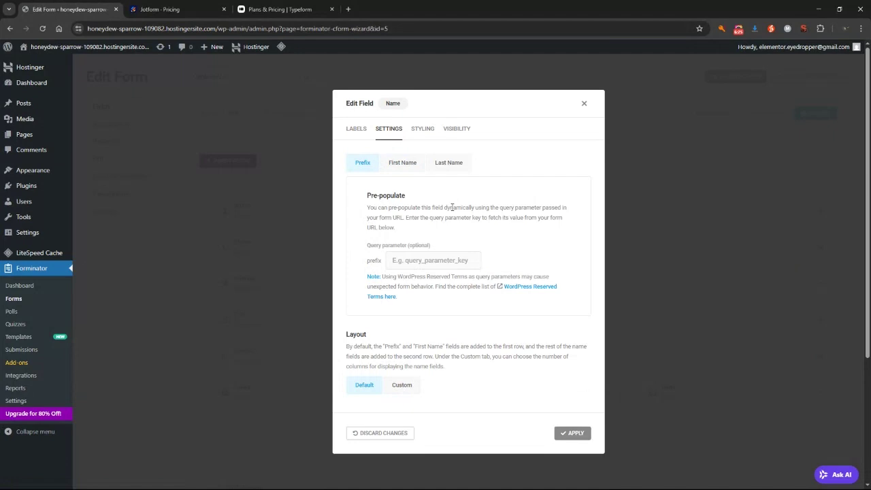
{"action": "left_click", "coordinate": [398, 166]}
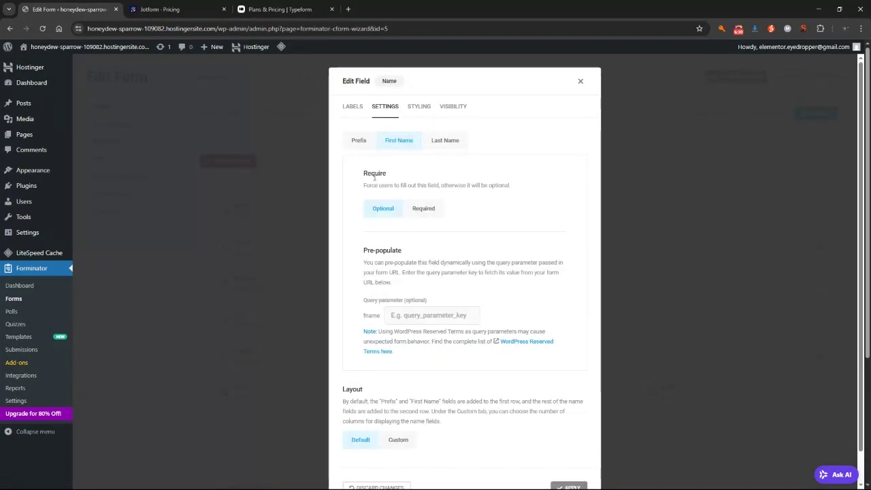
{"action": "left_click", "coordinate": [355, 142]}
{"action": "left_click", "coordinate": [396, 163]}
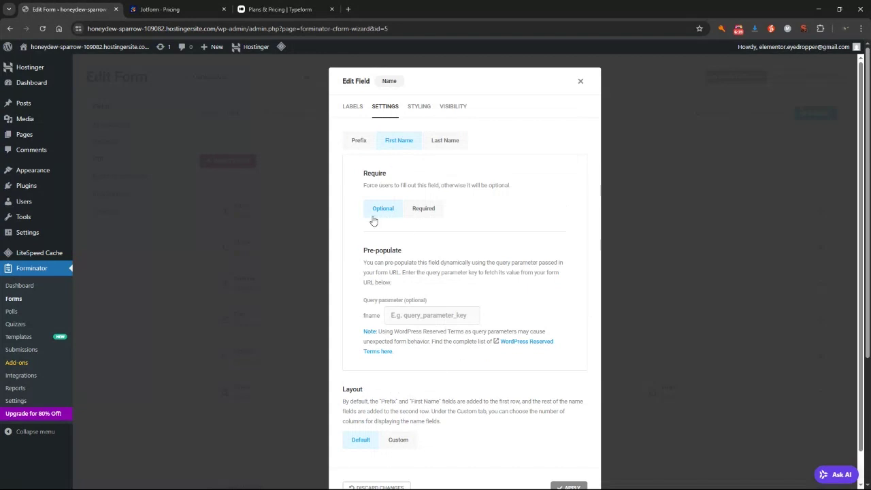
{"action": "scroll", "coordinate": [361, 215], "scroll_direction": "down", "scroll_amount": 1}
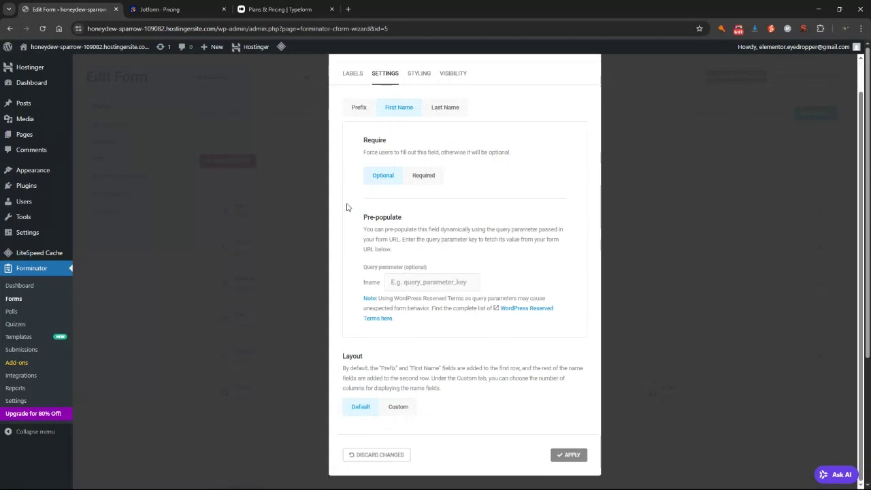
{"action": "scroll", "coordinate": [347, 207], "scroll_direction": "up", "scroll_amount": 1}
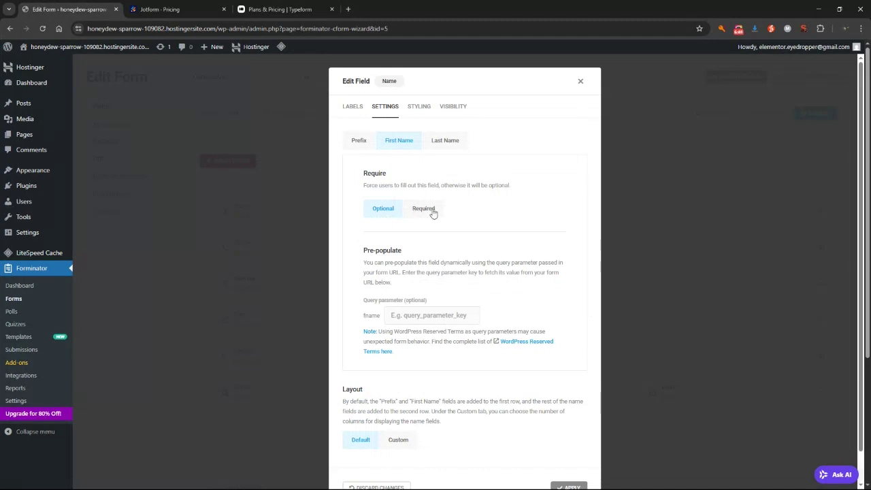
{"action": "left_click", "coordinate": [433, 214]}
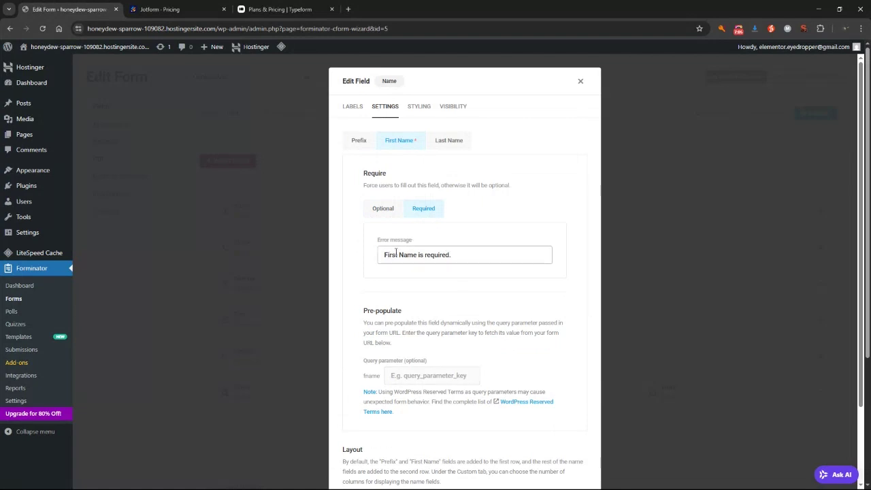
Step: Make the Last Name part required as well, keeping its default error message
{"action": "left_click", "coordinate": [448, 140]}
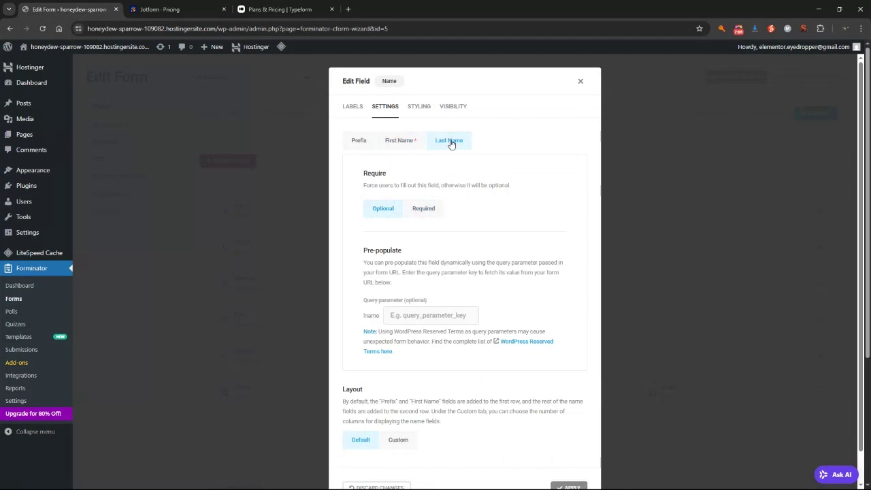
{"action": "left_click", "coordinate": [416, 209]}
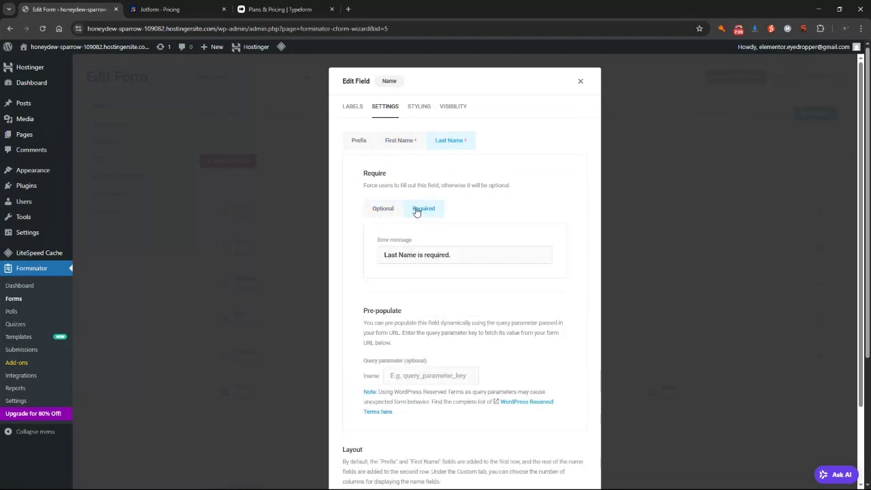
{"action": "left_click_drag", "start_coordinate": [457, 255], "coordinate": [386, 255]}
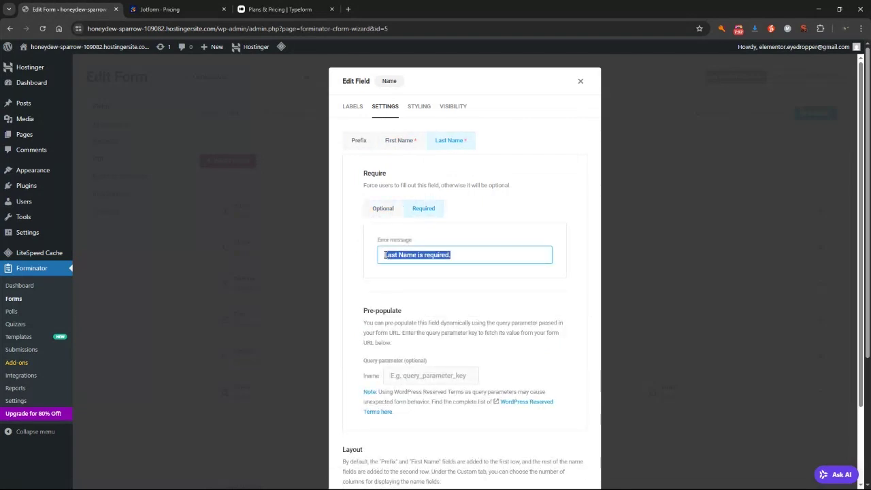
{"action": "left_click", "coordinate": [474, 255]}
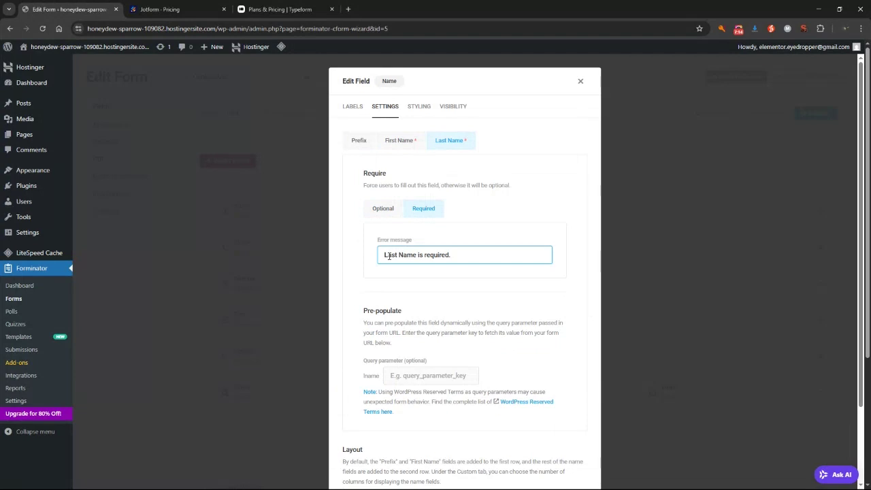
Step: Look through the Name field's styling and visibility rule options, and return to its settings
{"action": "left_click", "coordinate": [420, 115]}
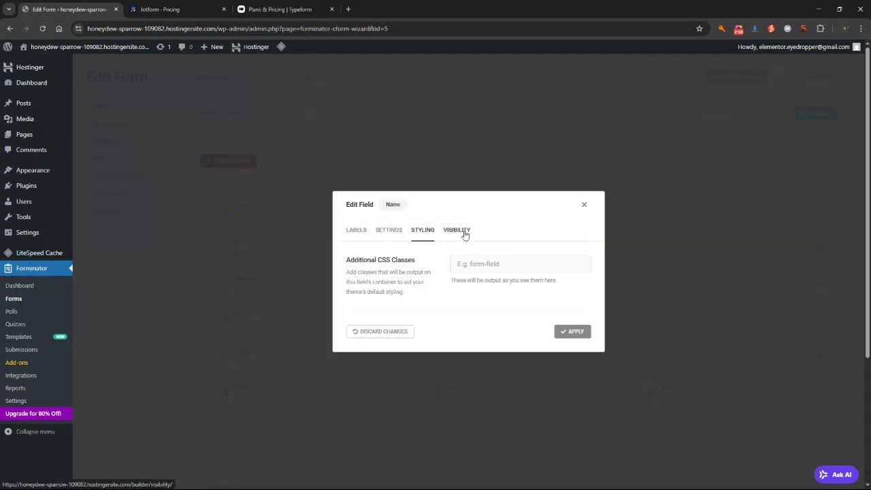
{"action": "left_click", "coordinate": [465, 233]}
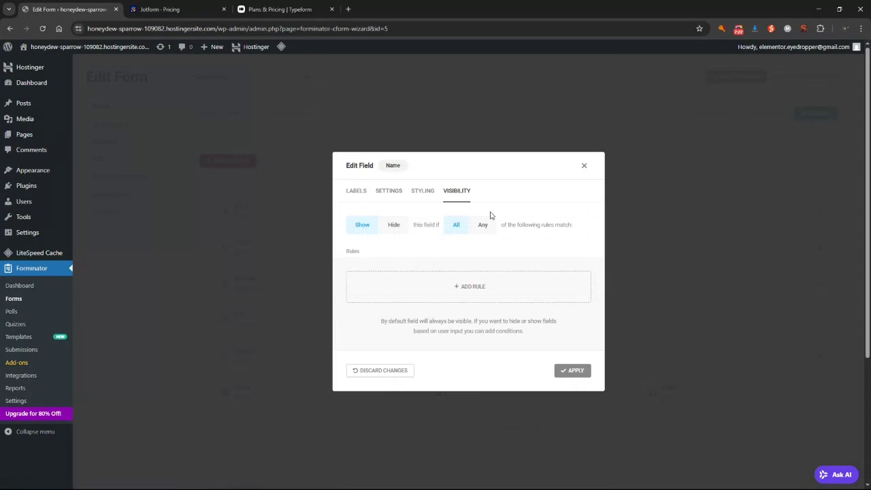
{"action": "left_click", "coordinate": [427, 192]}
{"action": "left_click", "coordinate": [387, 231]}
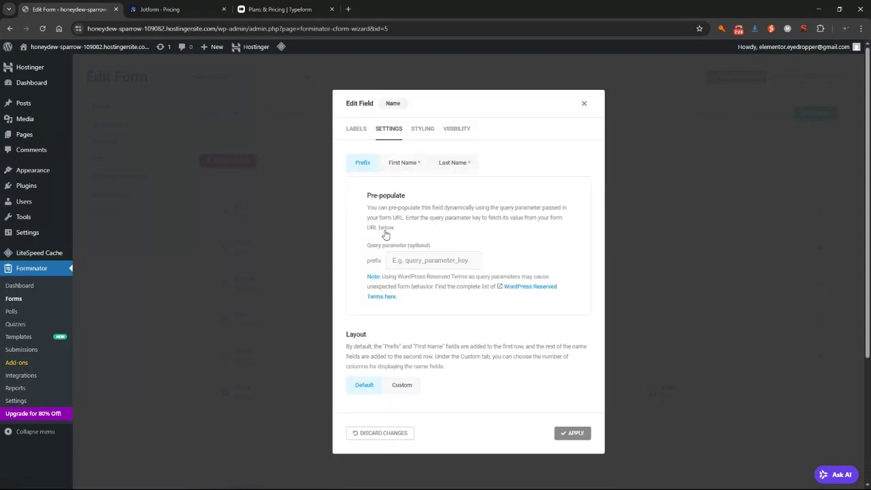
Step: Return to the Name field's labels and apply the field's changes
{"action": "left_click", "coordinate": [356, 130]}
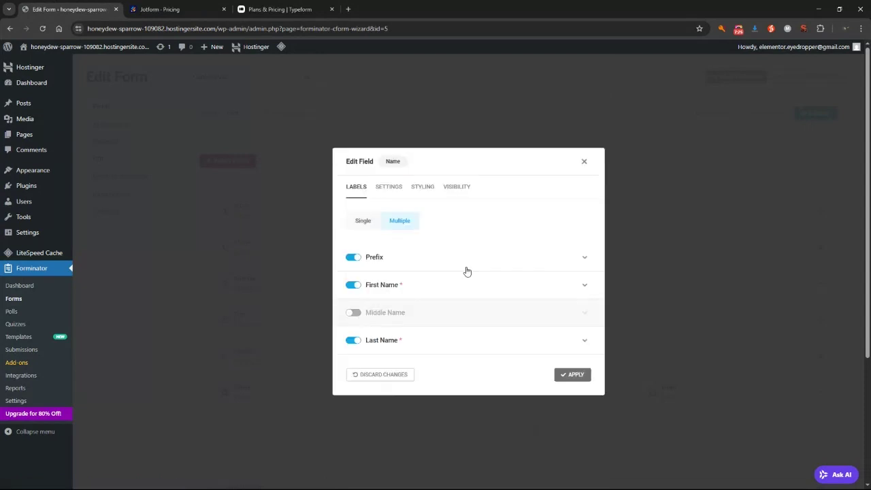
{"action": "left_click", "coordinate": [576, 375]}
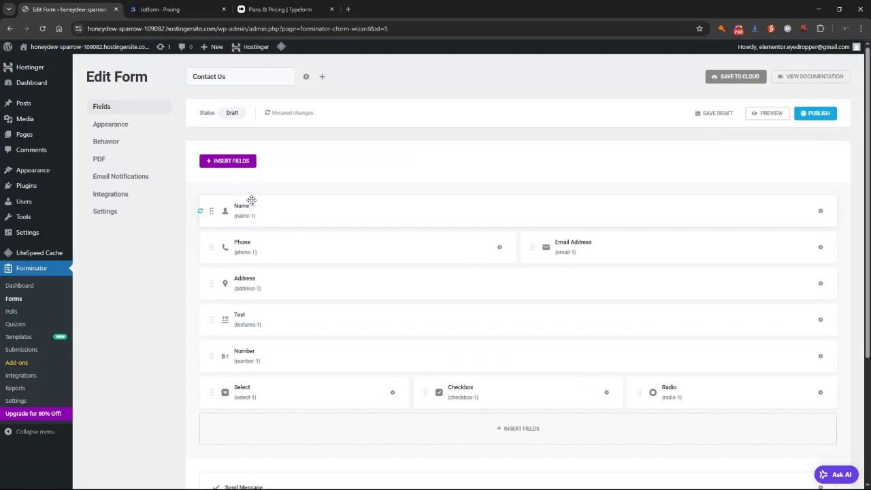
Step: Preview the form, submit it empty to test the required name parts, and save the form as a draft
{"action": "left_click", "coordinate": [770, 114]}
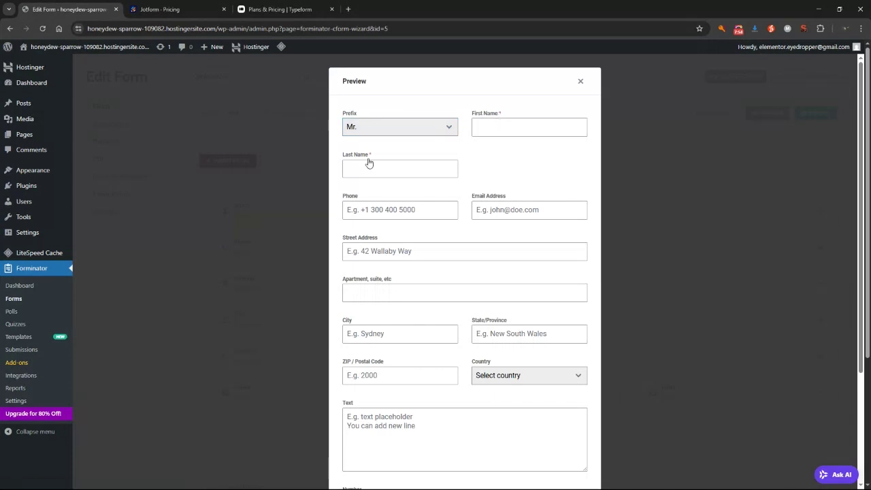
{"action": "scroll", "coordinate": [368, 163], "scroll_direction": "down", "scroll_amount": 2}
{"action": "scroll", "coordinate": [399, 249], "scroll_direction": "up", "scroll_amount": 3}
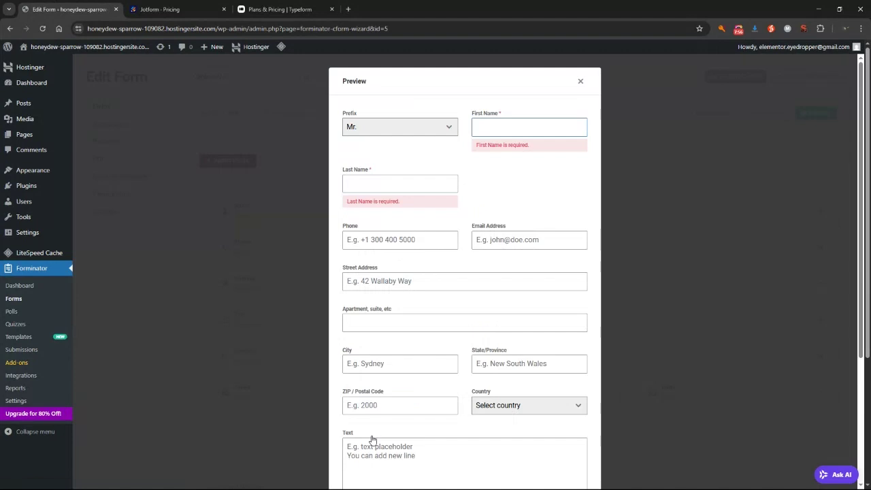
{"action": "scroll", "coordinate": [430, 386], "scroll_direction": "up", "scroll_amount": 2}
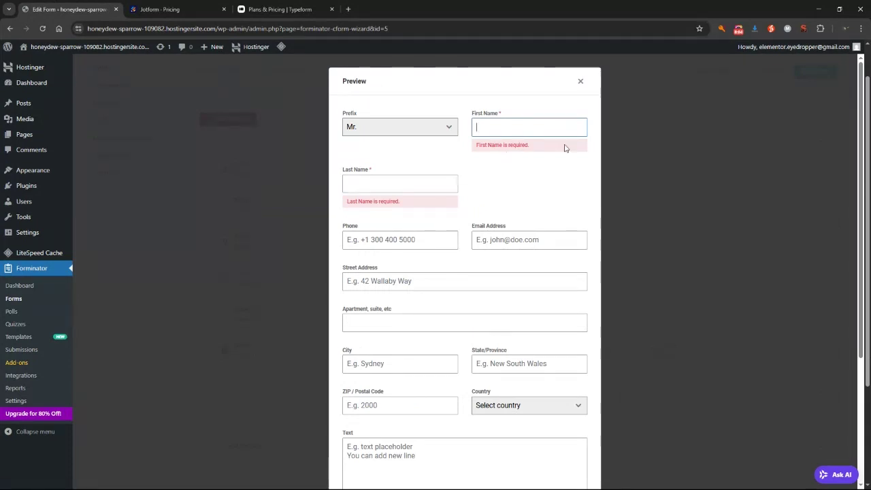
{"action": "left_click", "coordinate": [581, 83]}
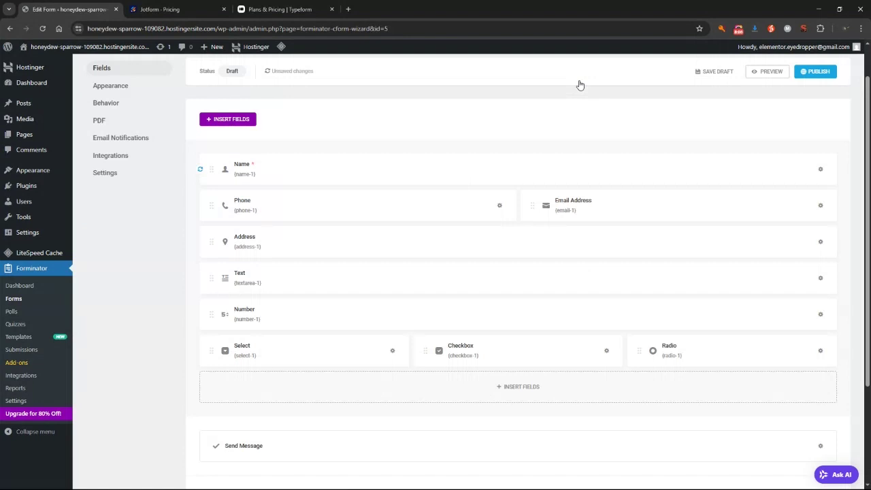
{"action": "left_click", "coordinate": [715, 72]}
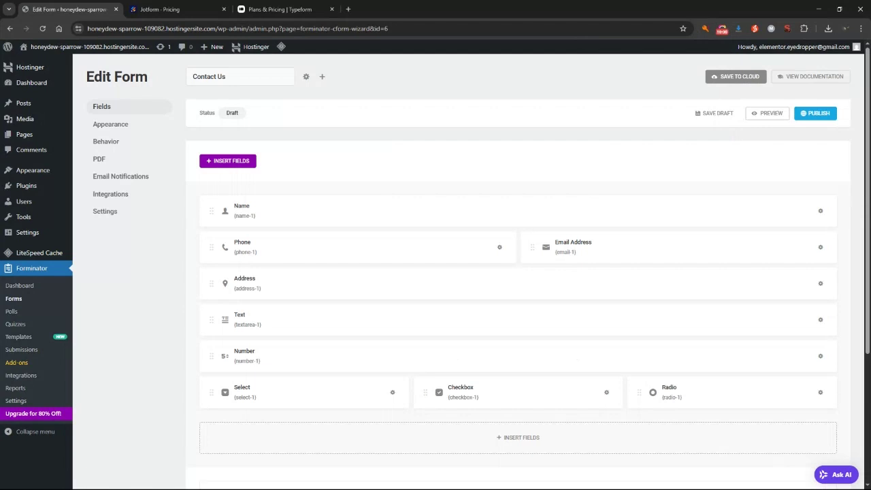
Step: Open the Phone field for editing and clear its placeholder text
{"action": "left_click", "coordinate": [314, 261]}
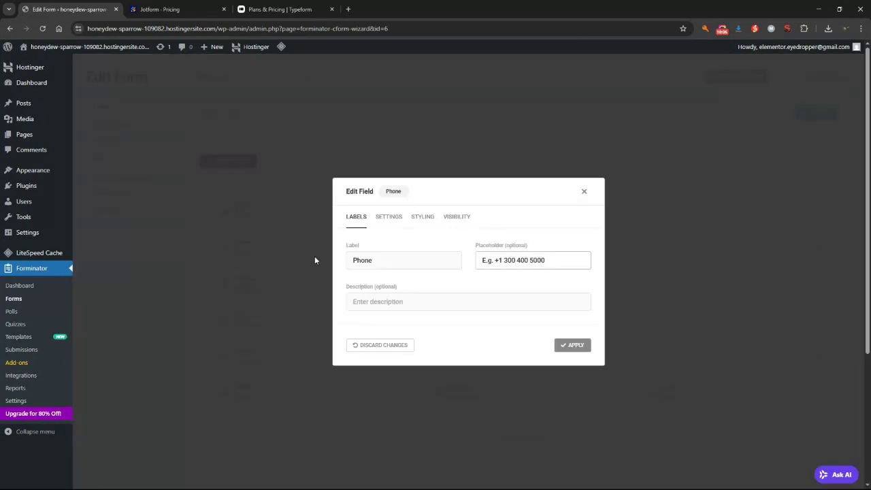
{"action": "key", "text": "ctrl+a"}
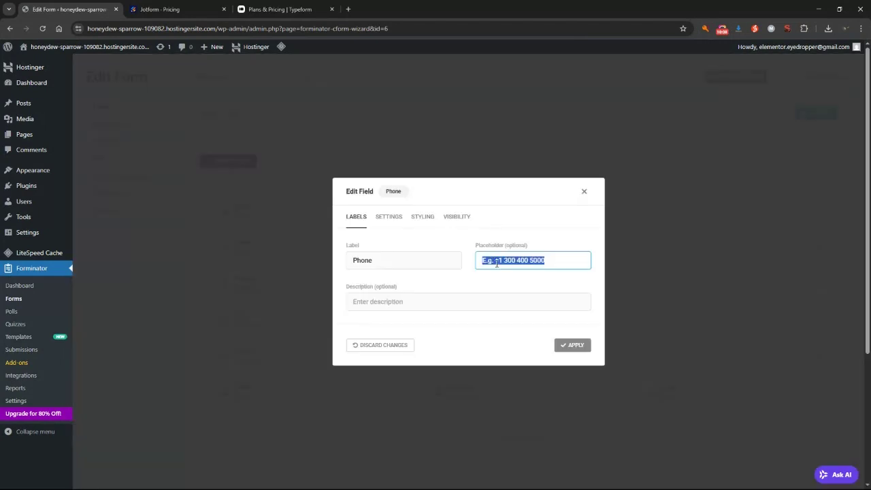
{"action": "key", "text": "BackSpace"}
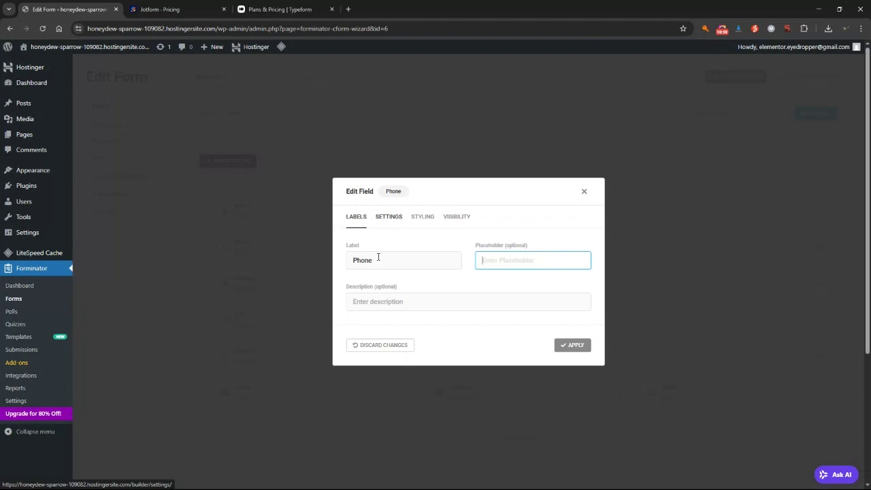
Step: Make the Phone field required with the error message "Please enter your phone number"
{"action": "left_click", "coordinate": [388, 217]}
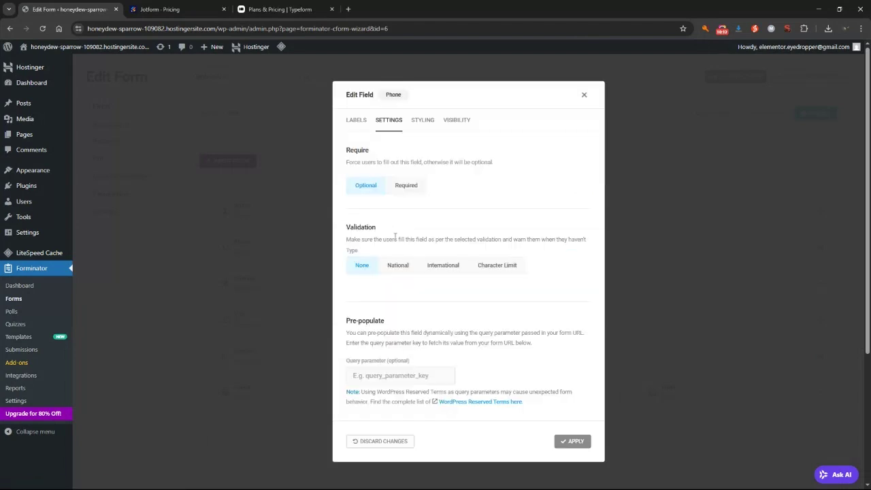
{"action": "left_click", "coordinate": [418, 190]}
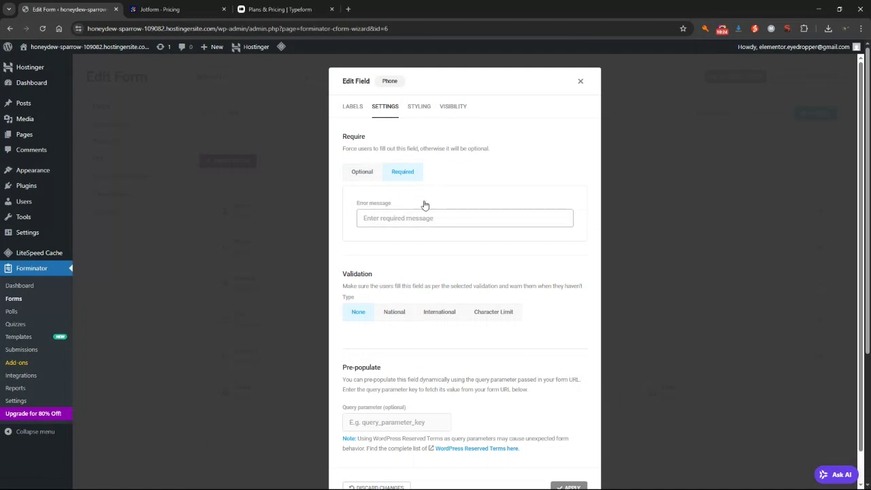
{"action": "left_click", "coordinate": [405, 217]}
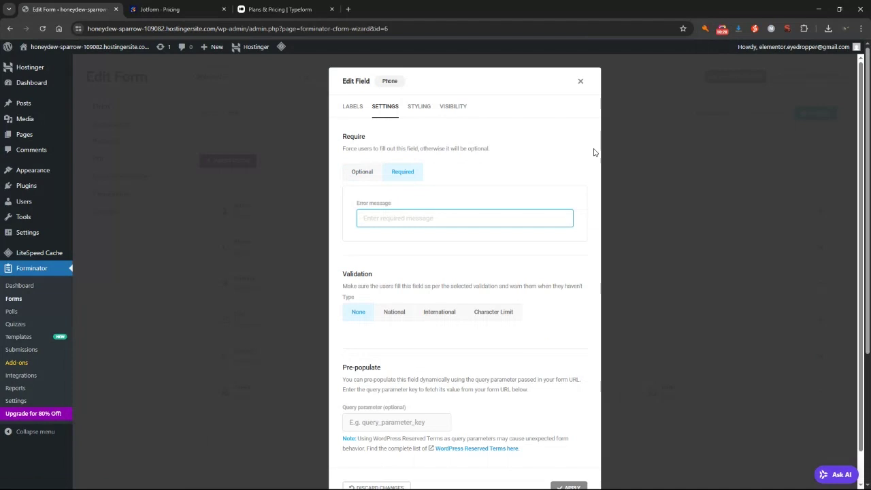
{"action": "type", "text": "Please enter your phone number"}
Step: Try the Character Limit, International and National validation types on the Phone field
{"action": "scroll", "coordinate": [507, 190], "scroll_direction": "down", "scroll_amount": 1}
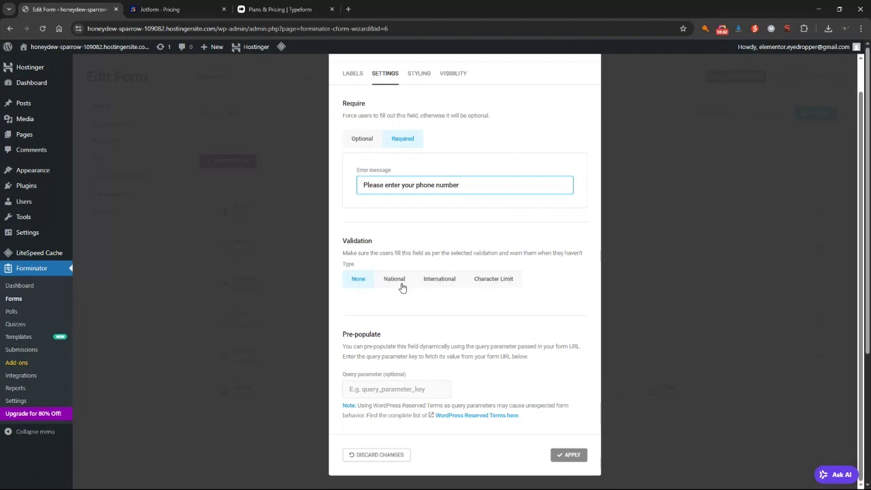
{"action": "left_click", "coordinate": [502, 282]}
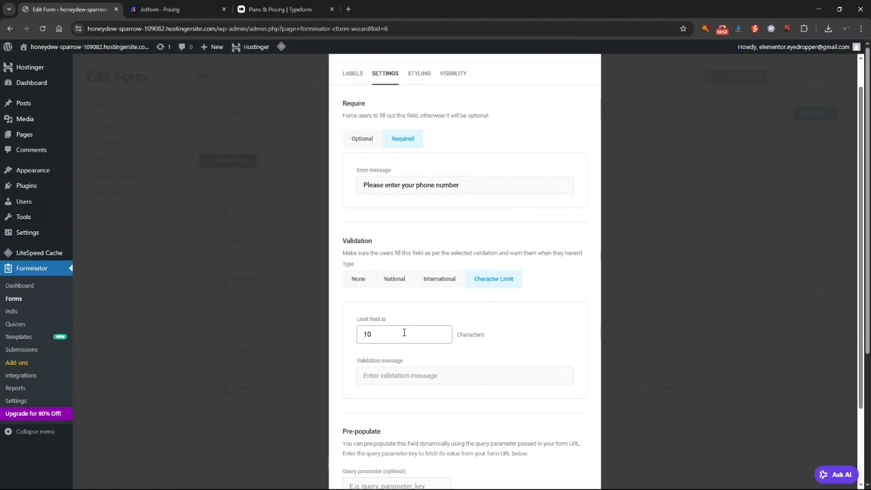
{"action": "left_click_drag", "start_coordinate": [405, 332], "coordinate": [368, 333]}
{"action": "left_click", "coordinate": [440, 278]}
{"action": "left_click", "coordinate": [394, 278]}
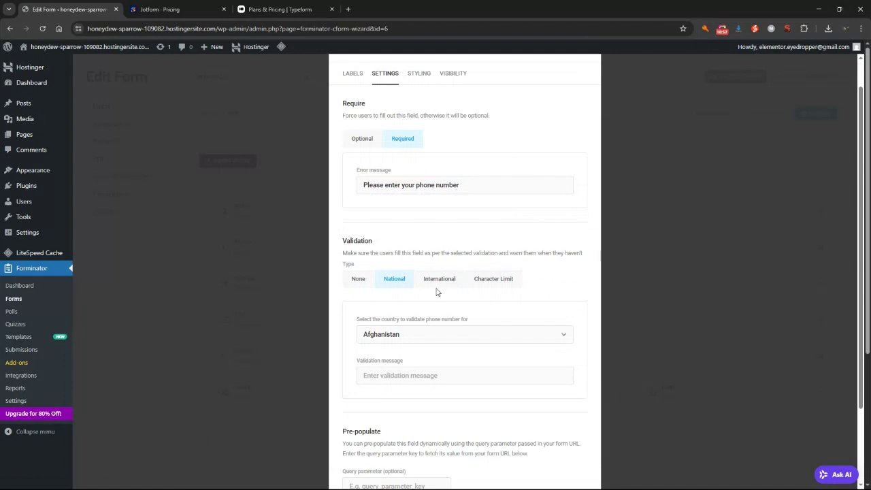
Step: Try International validation on the Phone field with Australia as default country, and look over the validation message and pre-populate options
{"action": "left_click", "coordinate": [418, 282]}
{"action": "left_click", "coordinate": [420, 341]}
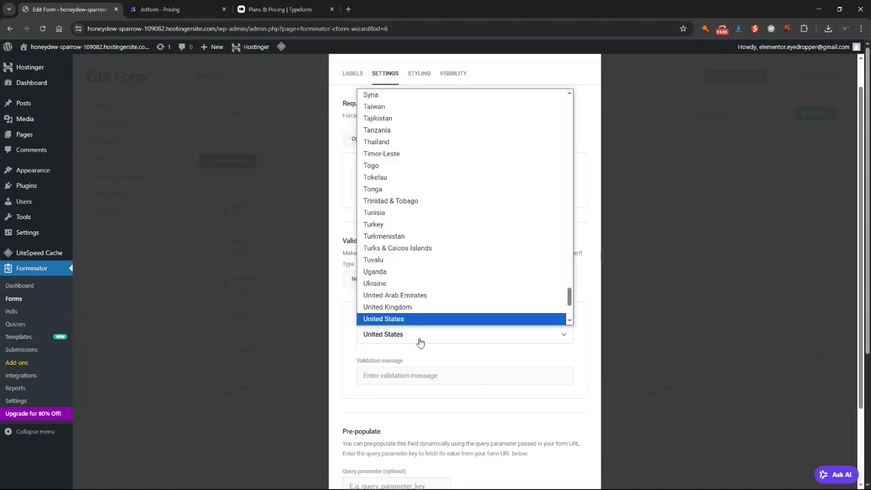
{"action": "scroll", "coordinate": [438, 247], "scroll_direction": "down", "scroll_amount": 2}
{"action": "scroll", "coordinate": [435, 251], "scroll_direction": "up", "scroll_amount": 10}
{"action": "scroll", "coordinate": [436, 250], "scroll_direction": "up", "scroll_amount": 15}
{"action": "left_click", "coordinate": [439, 246]}
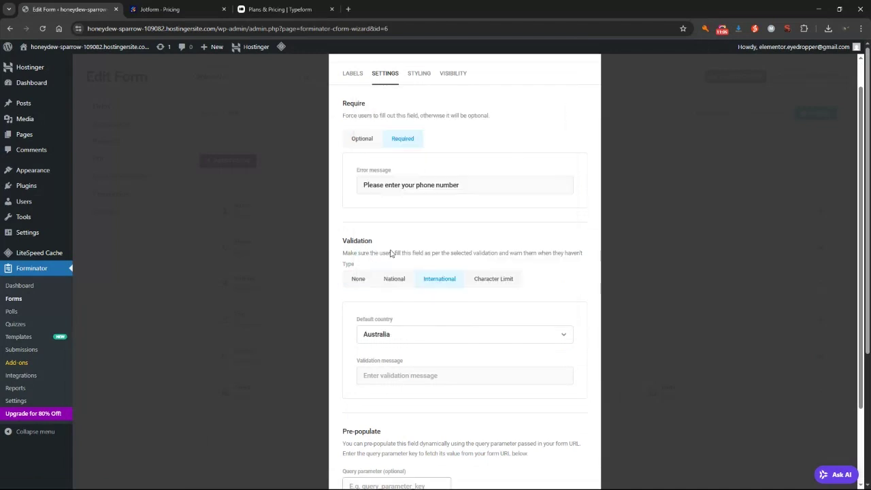
{"action": "left_click", "coordinate": [379, 375]}
{"action": "scroll", "coordinate": [458, 372], "scroll_direction": "down", "scroll_amount": 2}
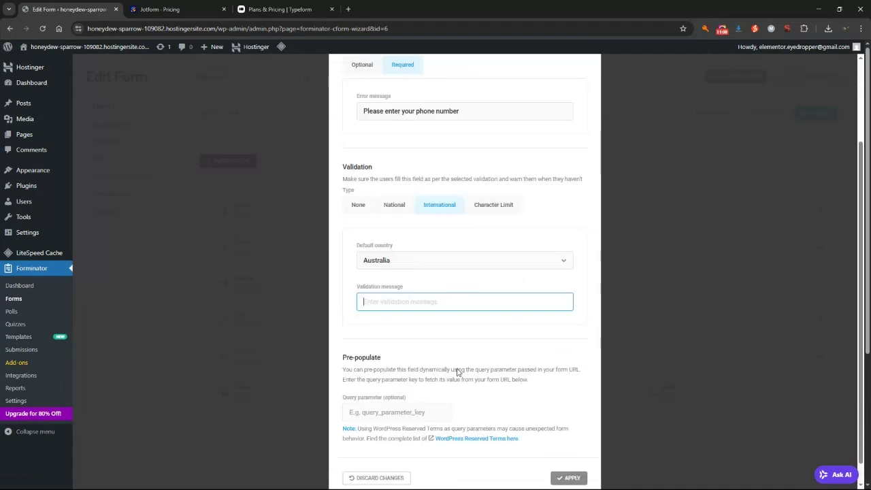
{"action": "scroll", "coordinate": [458, 371], "scroll_direction": "down", "scroll_amount": 1}
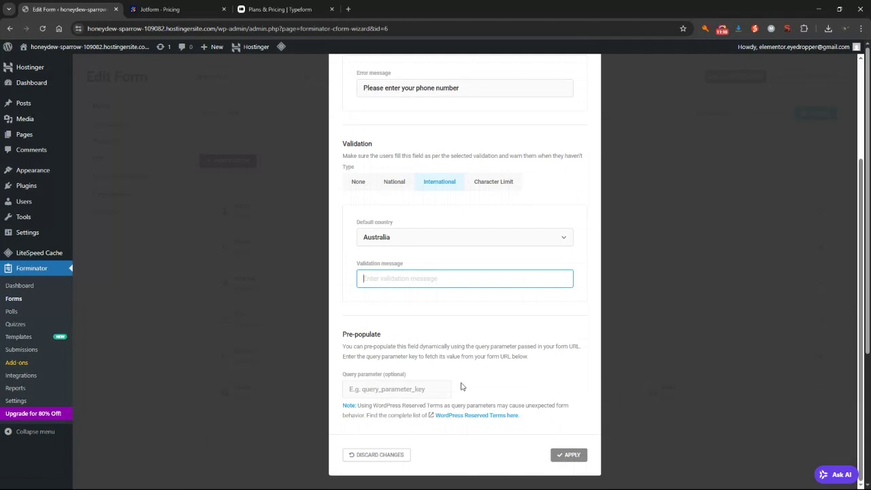
{"action": "scroll", "coordinate": [436, 315], "scroll_direction": "down", "scroll_amount": 1}
Step: Set the Phone field's validation to None and apply the field's changes
{"action": "left_click", "coordinate": [358, 182]}
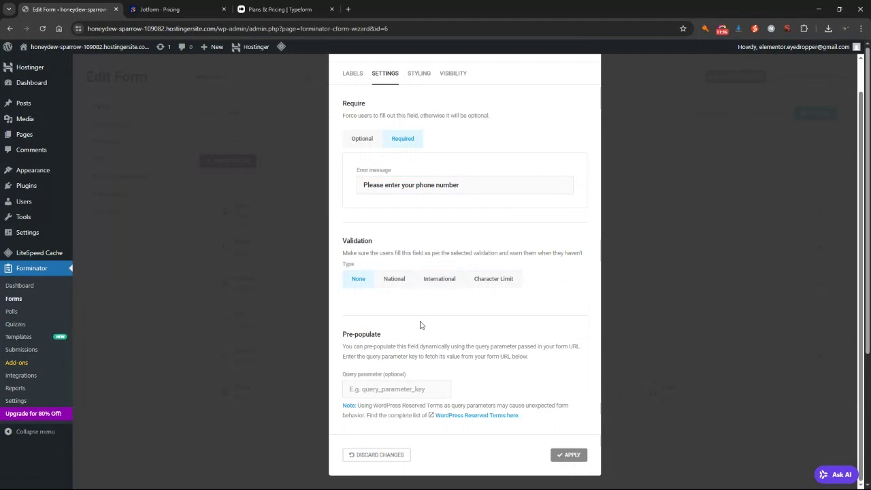
{"action": "left_click", "coordinate": [565, 456]}
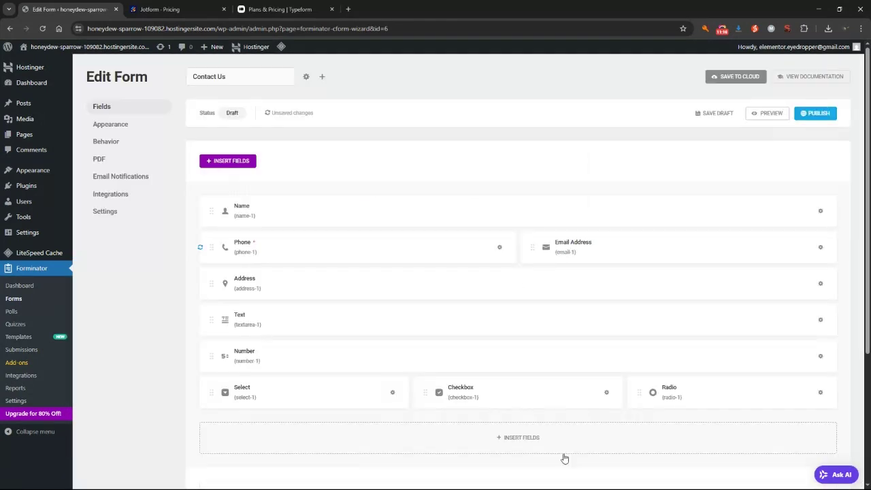
Step: Open the Email Address field for editing and clear its placeholder text
{"action": "left_click", "coordinate": [661, 248]}
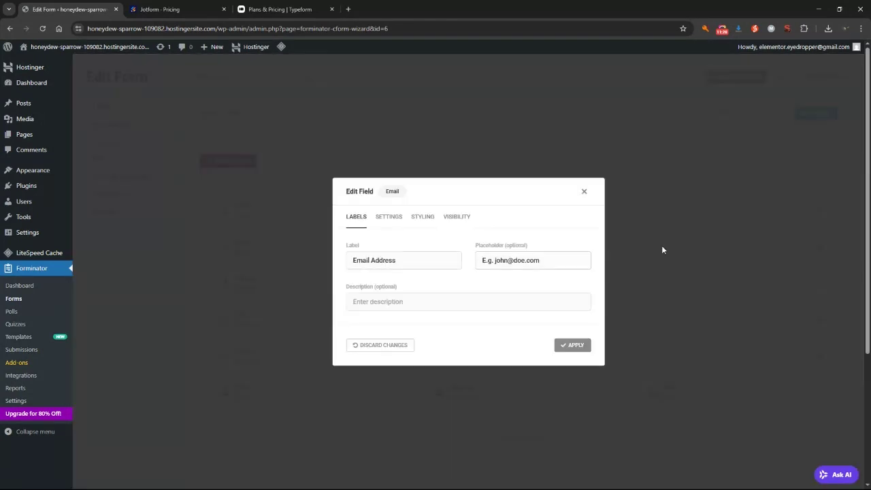
{"action": "triple_click", "coordinate": [541, 265]}
{"action": "key", "text": "BackSpace"}
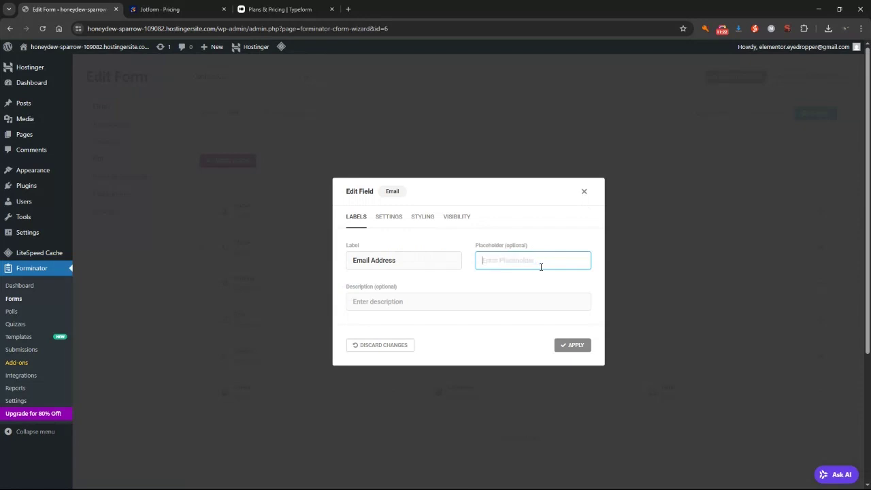
Step: Enable validation for the Email Address field with the message "Please enter a valid email address" and apply the changes
{"action": "left_click", "coordinate": [389, 217]}
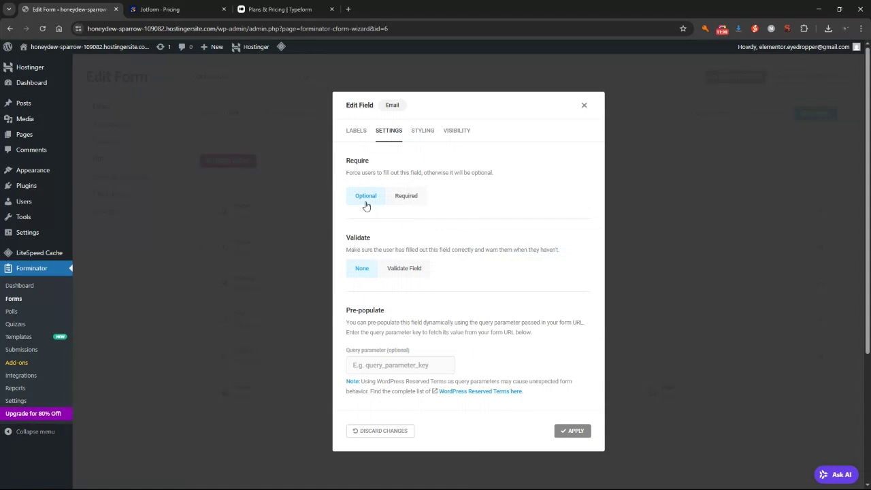
{"action": "left_click", "coordinate": [403, 269]}
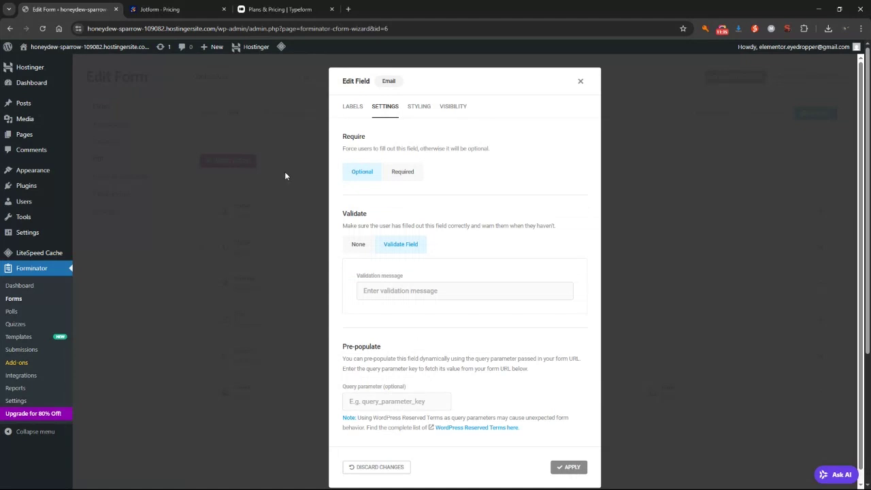
{"action": "left_click", "coordinate": [427, 286]}
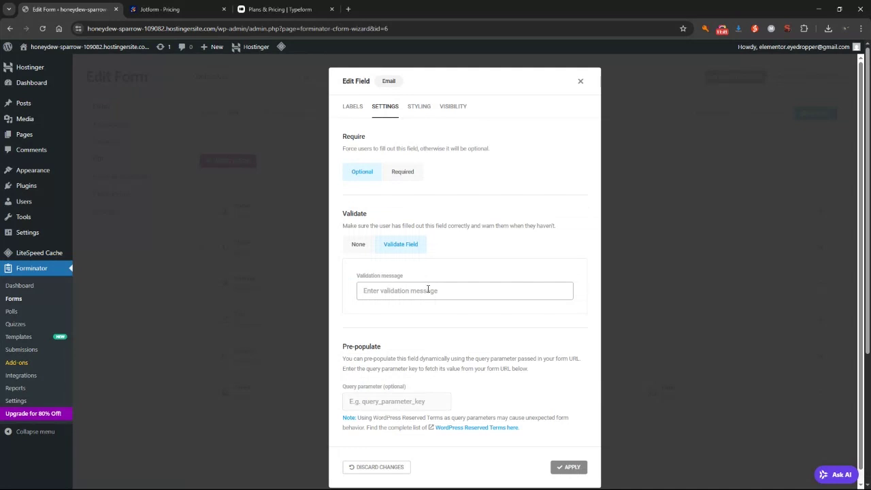
{"action": "left_click", "coordinate": [428, 290]}
{"action": "type", "text": "Please enter a valid email address"}
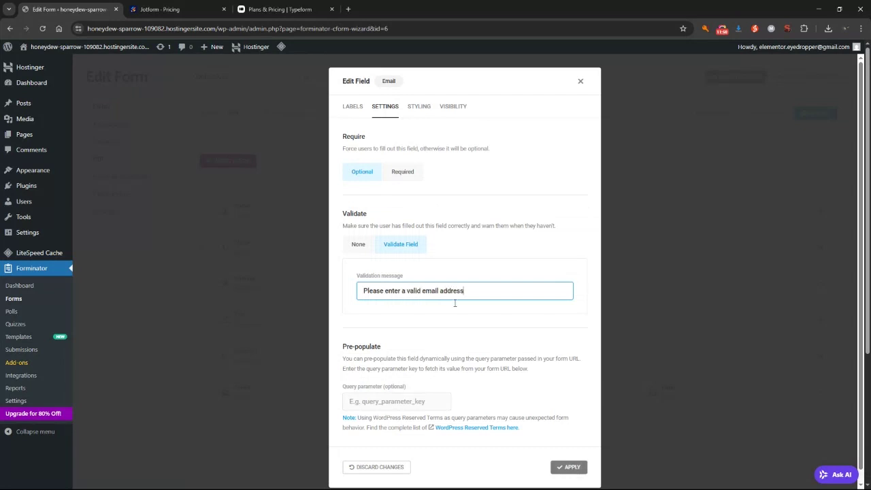
{"action": "left_click", "coordinate": [573, 469]}
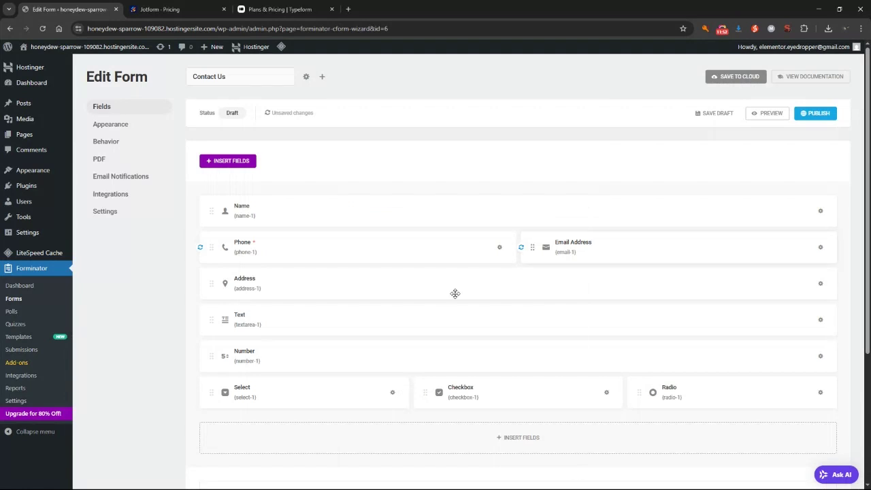
Step: Preview the form and test submitting it, first empty and again with the invalid email text "asdfasdfasdfasd fasdf"
{"action": "left_click", "coordinate": [763, 115]}
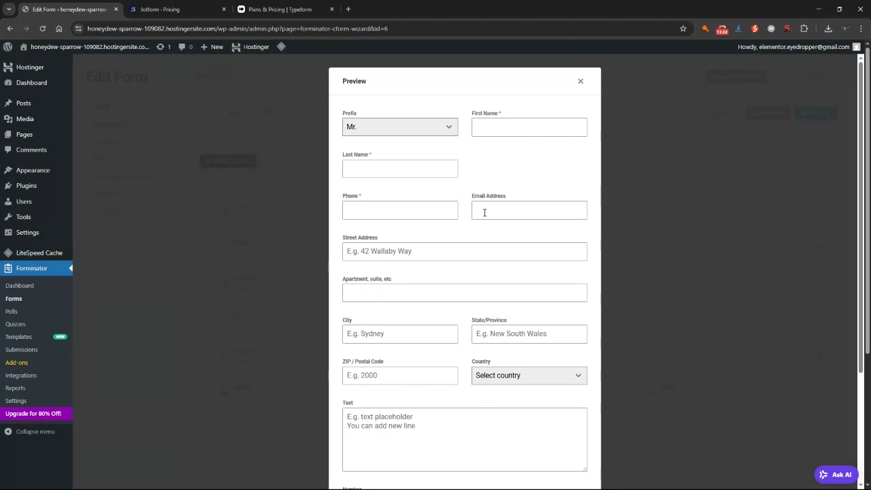
{"action": "scroll", "coordinate": [438, 216], "scroll_direction": "down", "scroll_amount": 1}
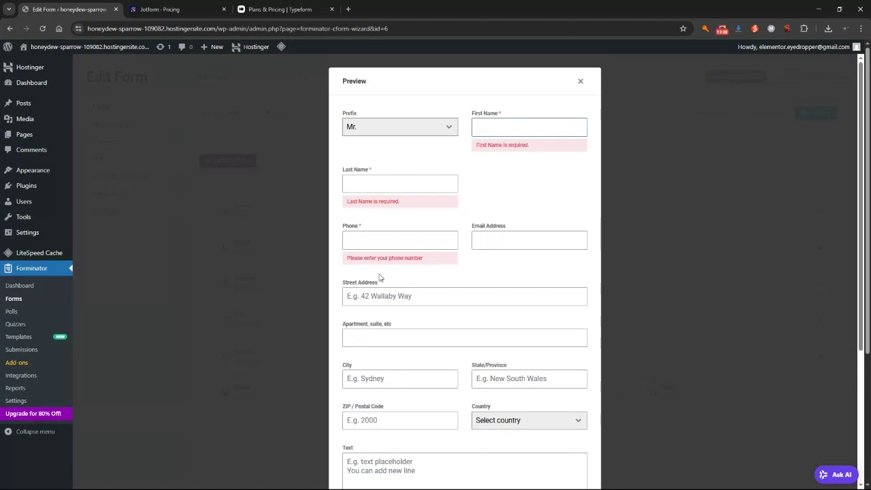
{"action": "left_click", "coordinate": [501, 242]}
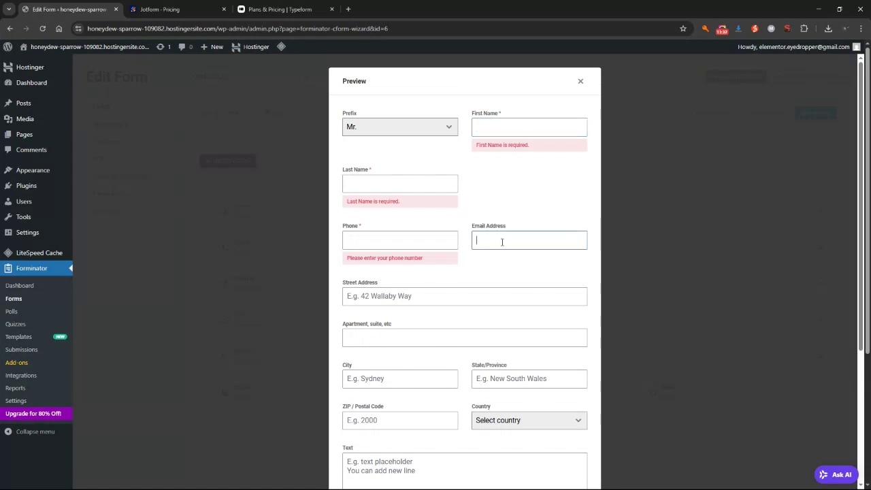
{"action": "type", "text": "asdfasdfasdfasd fasdf"}
{"action": "scroll", "coordinate": [599, 329], "scroll_direction": "down", "scroll_amount": 1}
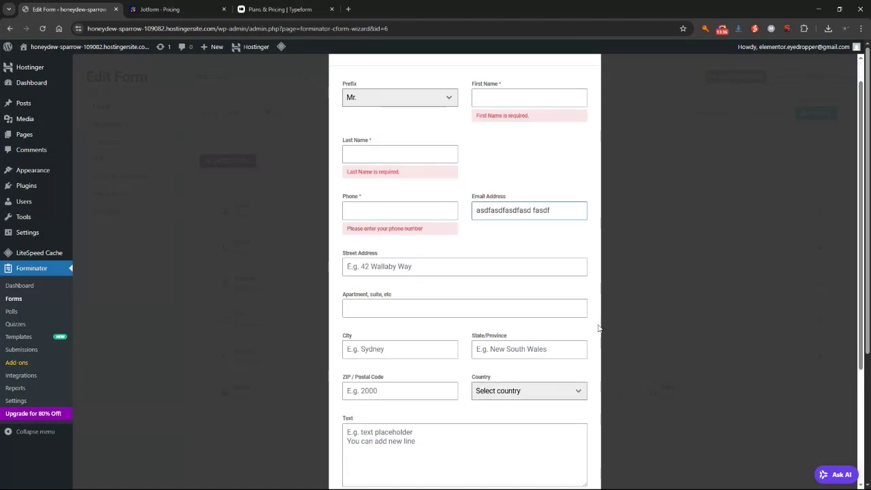
{"action": "scroll", "coordinate": [598, 329], "scroll_direction": "down", "scroll_amount": 5}
{"action": "scroll", "coordinate": [374, 461], "scroll_direction": "up", "scroll_amount": 3}
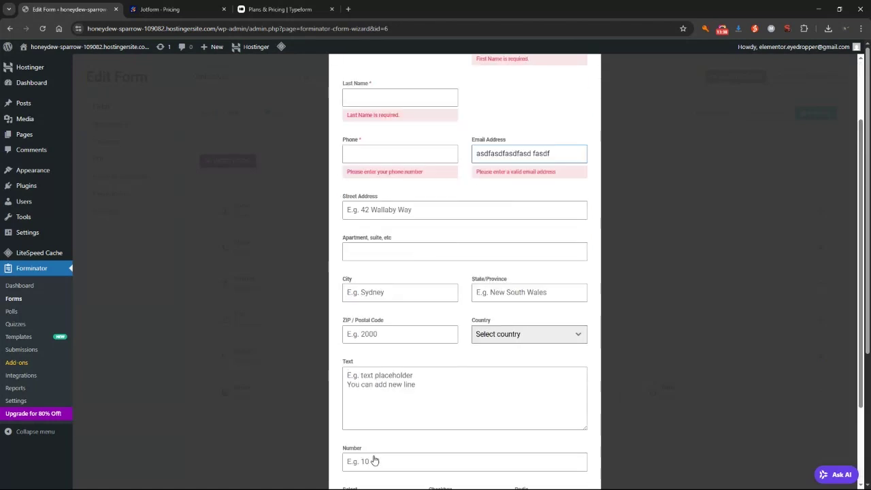
Step: Replace the test email in the preview with a correctly formatted address and submit again to check the validation
{"action": "left_click", "coordinate": [524, 155]}
{"action": "key", "text": "ctrl+a"}
{"action": "type", "text": "asdfas@asdfdf.com"}
{"action": "scroll", "coordinate": [600, 147], "scroll_direction": "up", "scroll_amount": 2}
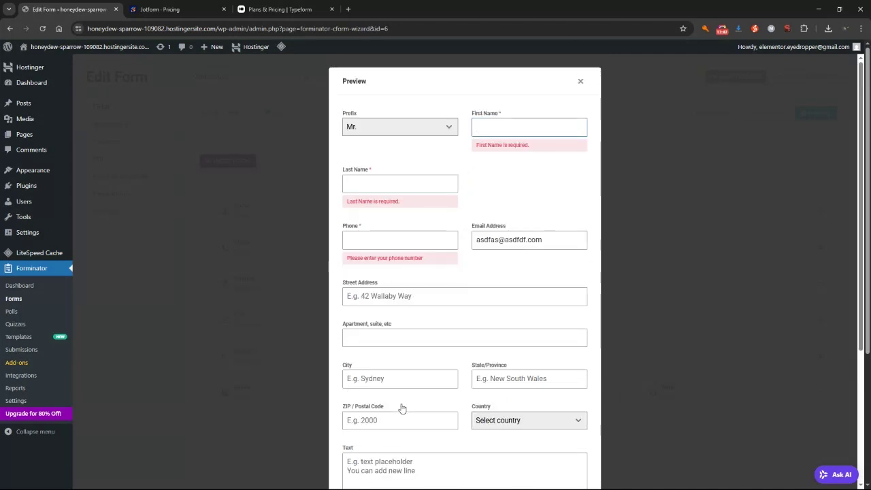
Step: Examine the parts of the test email address in the preview, and close the preview
{"action": "triple_click", "coordinate": [475, 240]}
{"action": "double_click", "coordinate": [501, 239]}
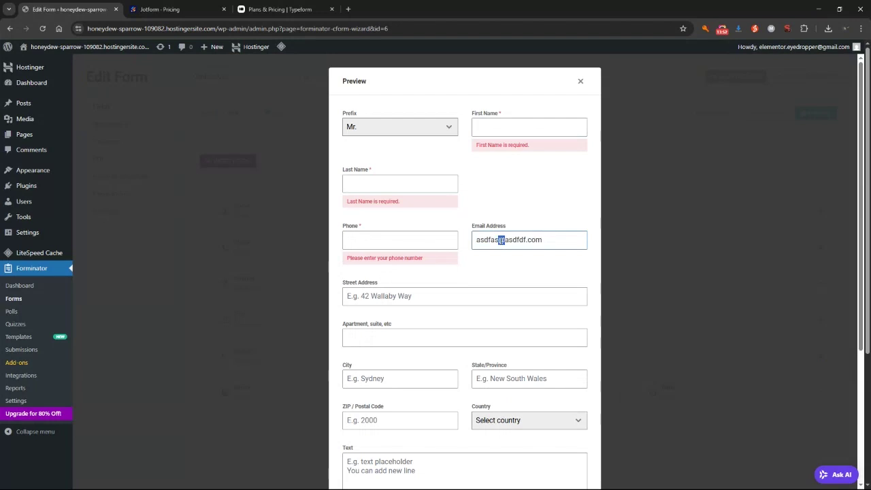
{"action": "double_click", "coordinate": [528, 239]}
{"action": "triple_click", "coordinate": [538, 243]}
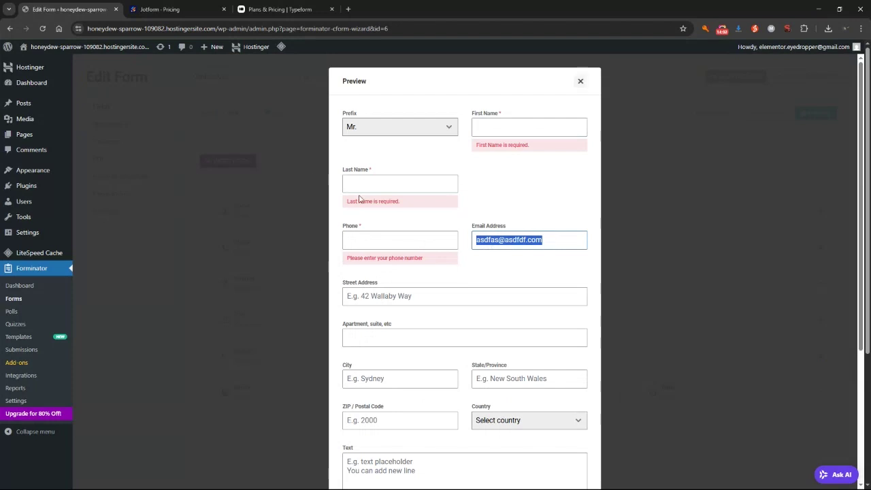
{"action": "left_click", "coordinate": [256, 218]}
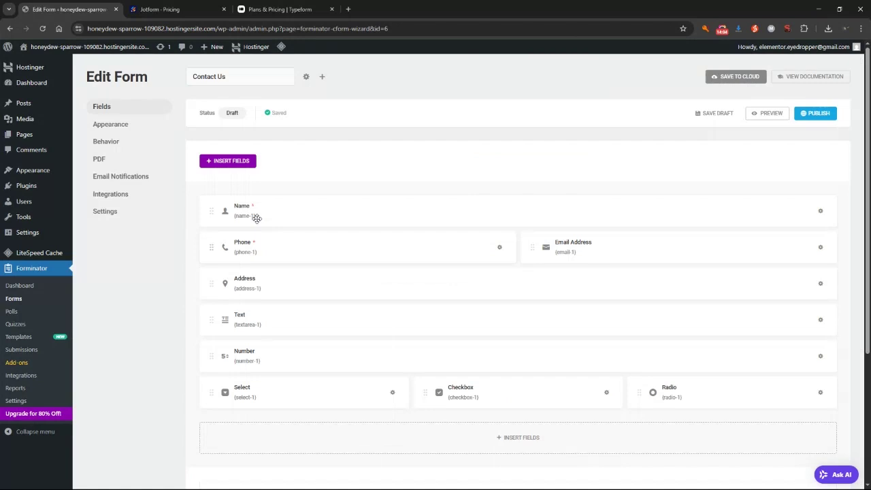
Step: Edit the Address field so the ZIP / Postal code label reads "Post Code" and its placeholder is empty
{"action": "left_click", "coordinate": [275, 270]}
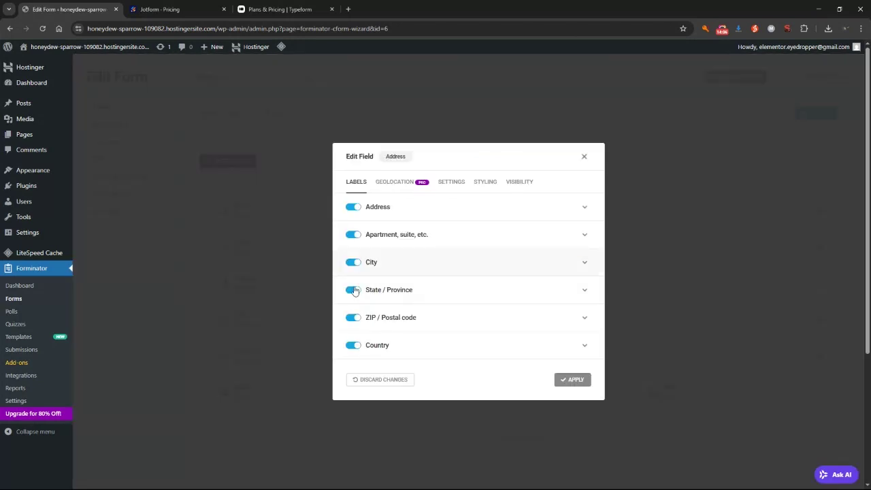
{"action": "left_click", "coordinate": [354, 326]}
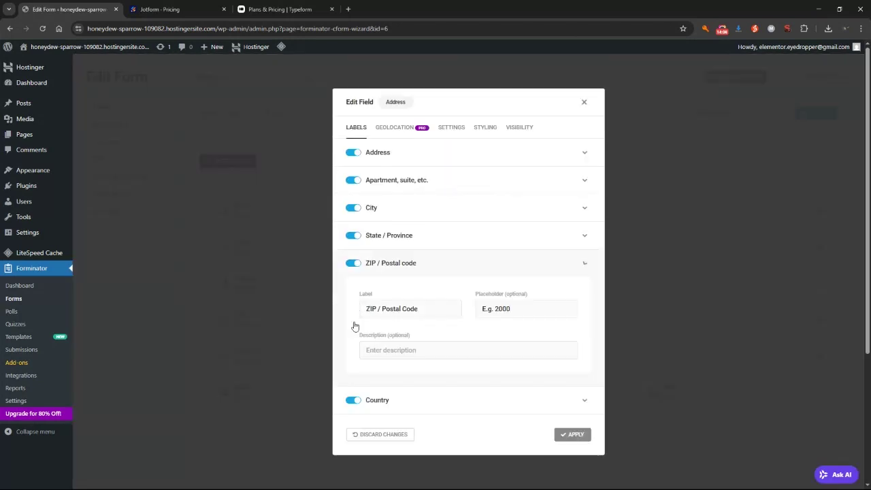
{"action": "left_click_drag", "start_coordinate": [365, 309], "coordinate": [382, 308]}
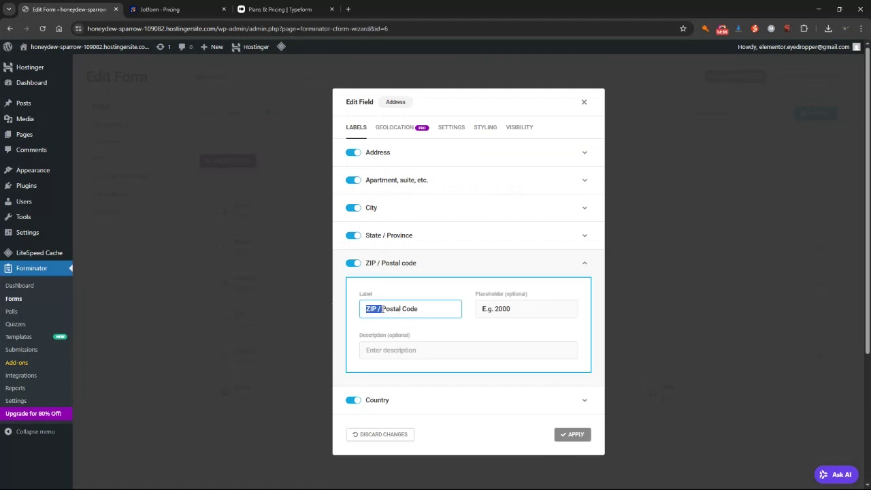
{"action": "key", "text": "BackSpace"}
{"action": "left_click", "coordinate": [385, 310]}
{"action": "key", "text": "BackSpace"}
{"action": "key", "text": "BackSpace"}
{"action": "double_click", "coordinate": [505, 309]}
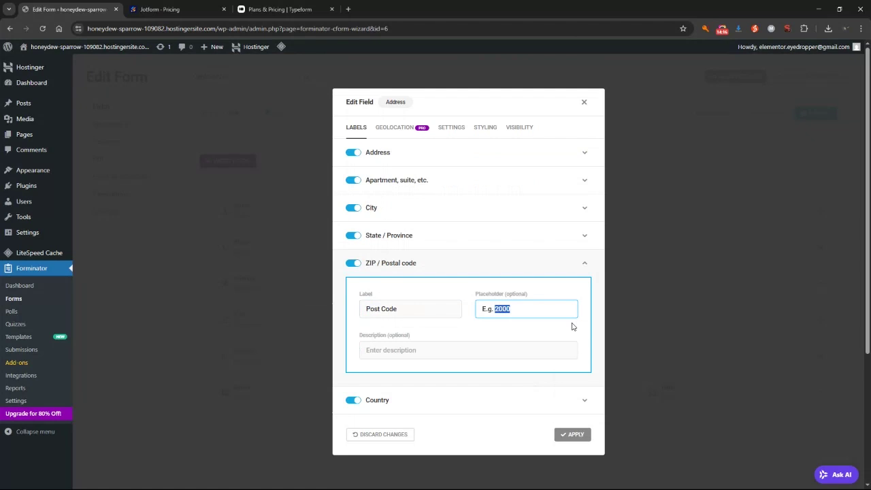
{"action": "key", "text": "ctrl+a"}
{"action": "key", "text": "BackSpace"}
{"action": "left_click", "coordinate": [477, 272]}
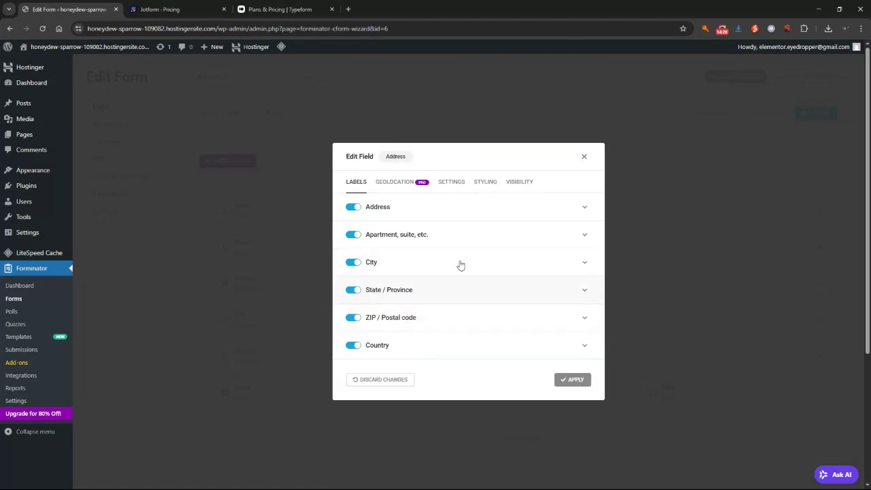
{"action": "left_click", "coordinate": [463, 317]}
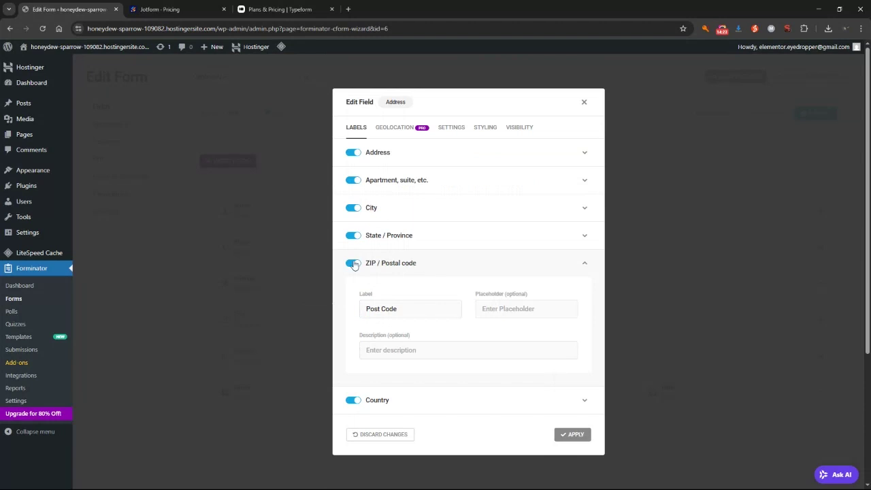
Step: Shorten the State / Province label to "State" and clear its placeholder
{"action": "left_click", "coordinate": [408, 235]}
{"action": "double_click", "coordinate": [383, 260]}
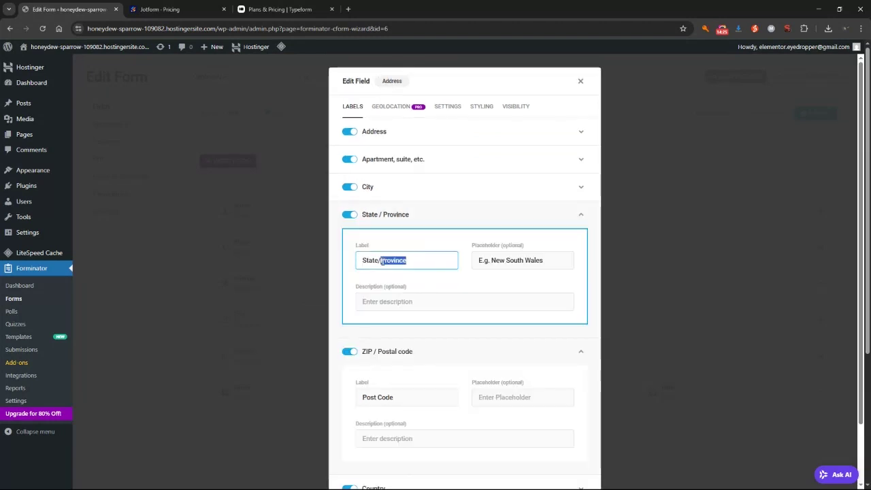
{"action": "key", "text": "BackSpace"}
{"action": "key", "text": "BackSpace"}
{"action": "double_click", "coordinate": [514, 261]}
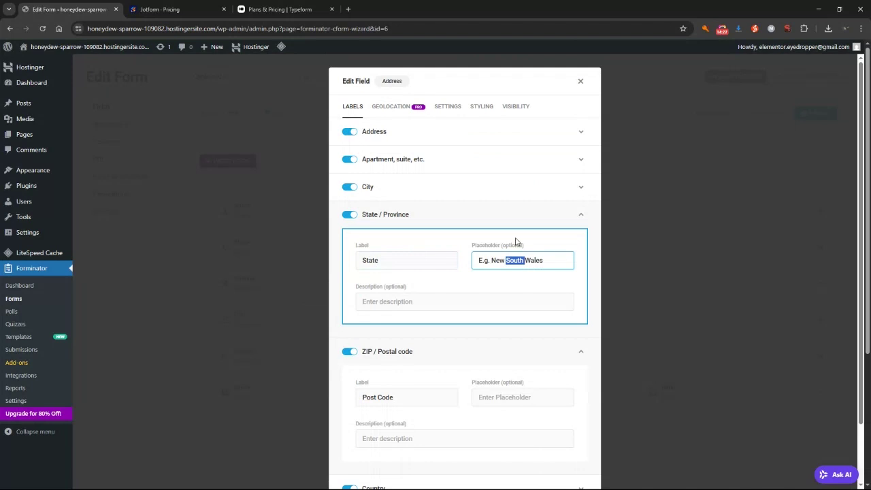
{"action": "triple_click", "coordinate": [505, 261]}
{"action": "key", "text": "BackSpace"}
{"action": "left_click", "coordinate": [443, 216]}
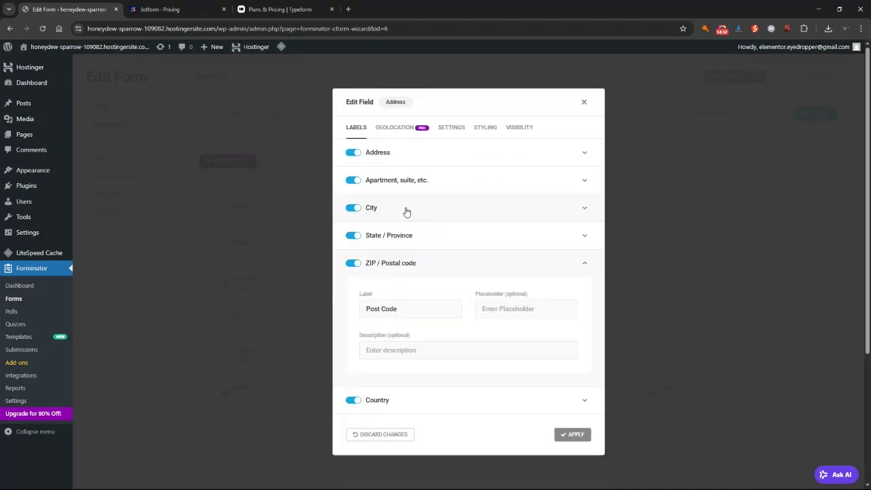
Step: Clear the placeholders of the City and Street Address subfields and turn off the Country subfield
{"action": "left_click", "coordinate": [404, 210]}
{"action": "key", "text": "ctrl+a"}
{"action": "key", "text": "BackSpace"}
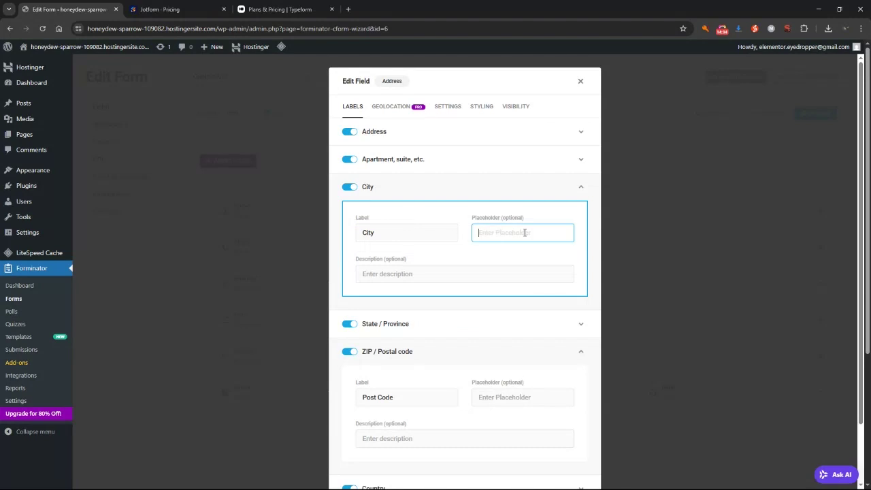
{"action": "left_click", "coordinate": [433, 167]}
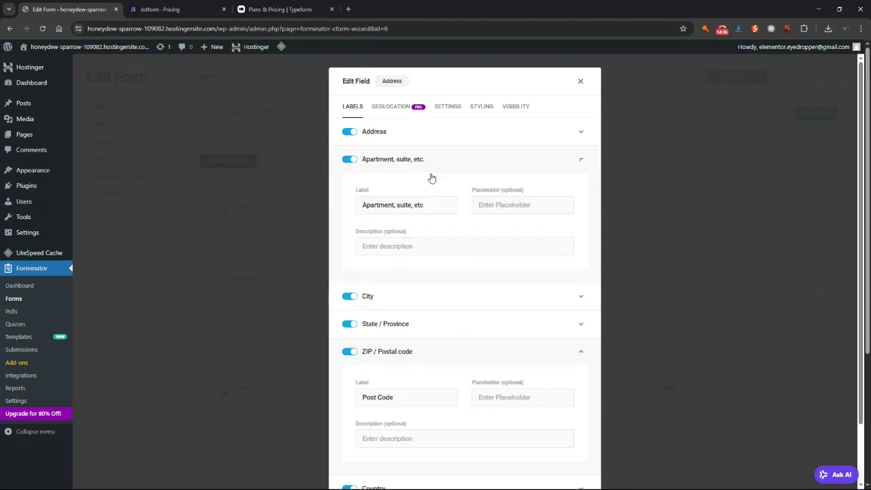
{"action": "left_click", "coordinate": [434, 134]}
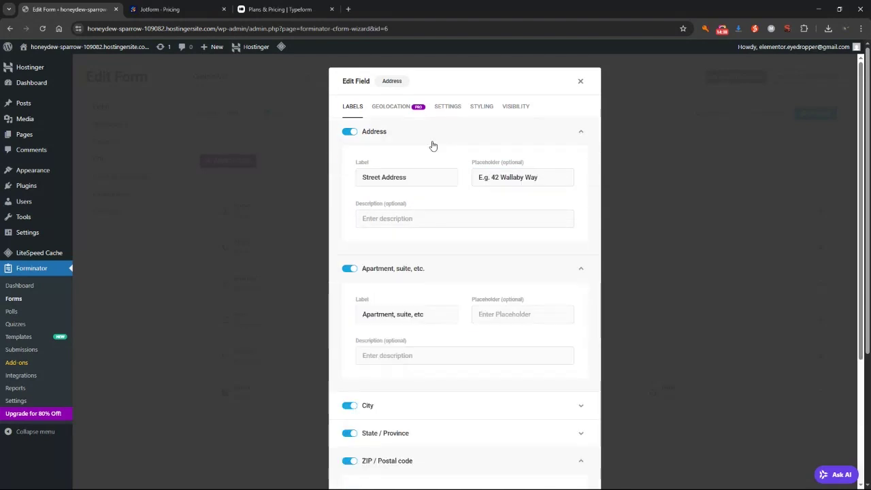
{"action": "left_click", "coordinate": [436, 139]}
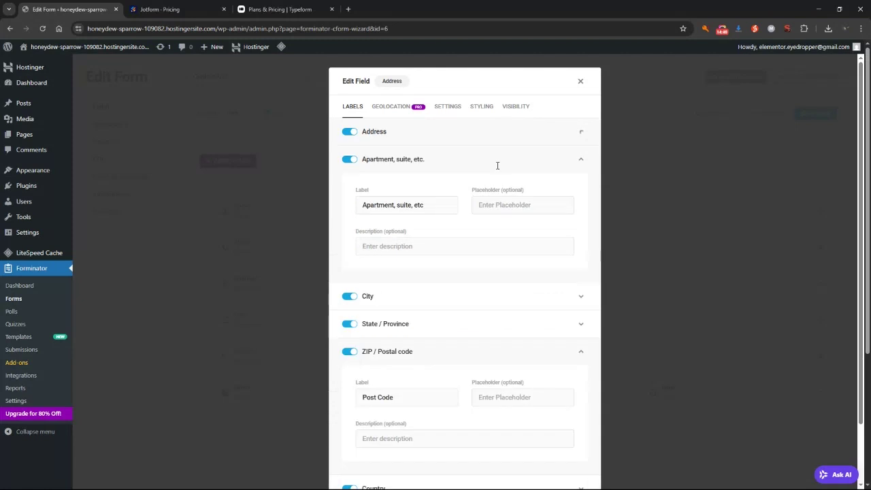
{"action": "scroll", "coordinate": [422, 342], "scroll_direction": "down", "scroll_amount": 2}
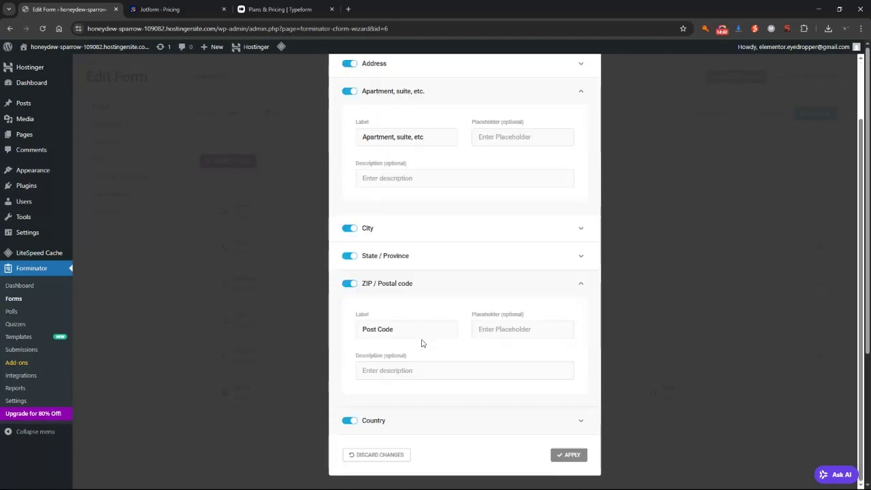
{"action": "scroll", "coordinate": [457, 253], "scroll_direction": "up", "scroll_amount": 2}
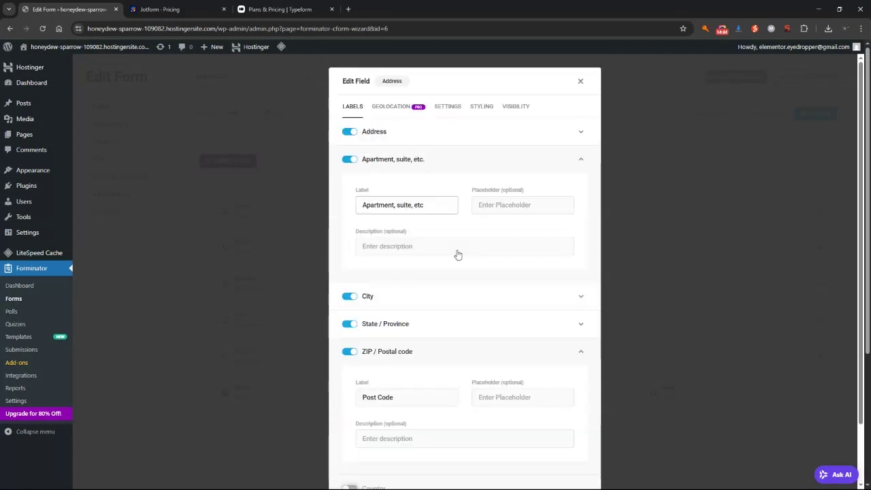
Step: Check the requirement settings of the address subfields and apply the changes to the Address field
{"action": "left_click", "coordinate": [452, 107]}
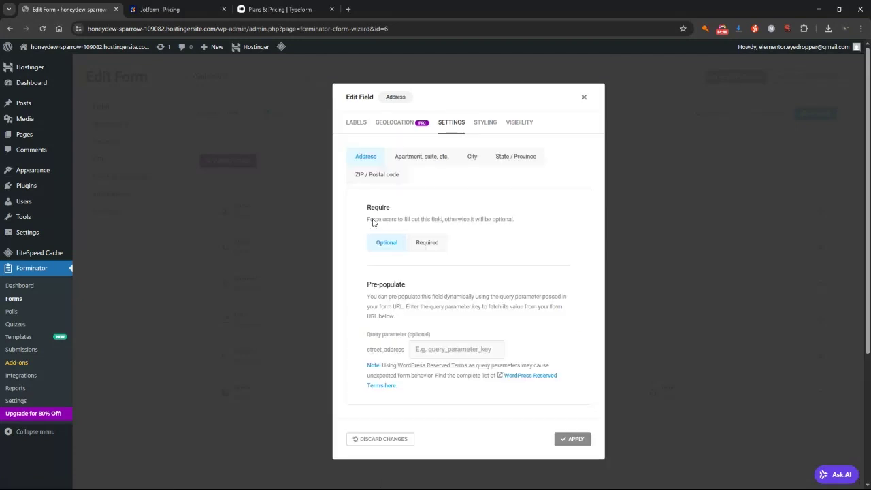
{"action": "scroll", "coordinate": [373, 222], "scroll_direction": "down", "scroll_amount": 2}
{"action": "left_click", "coordinate": [429, 160]}
{"action": "left_click", "coordinate": [510, 160]}
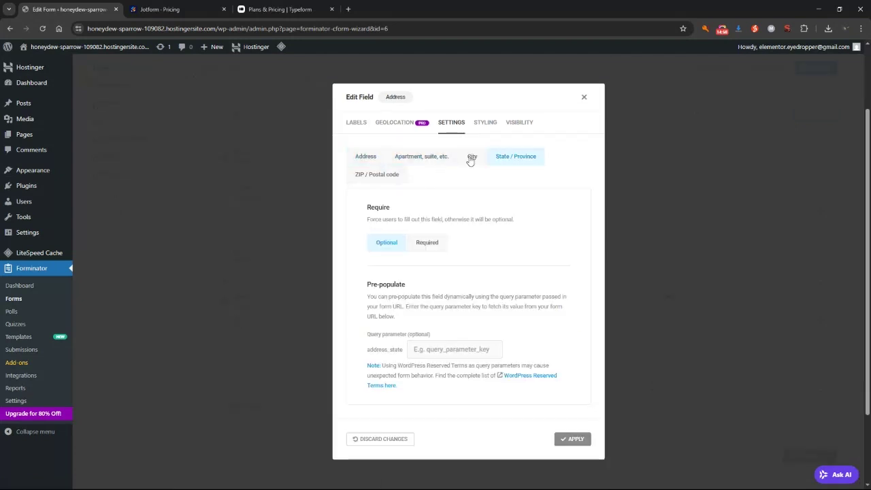
{"action": "scroll", "coordinate": [483, 255], "scroll_direction": "up", "scroll_amount": 2}
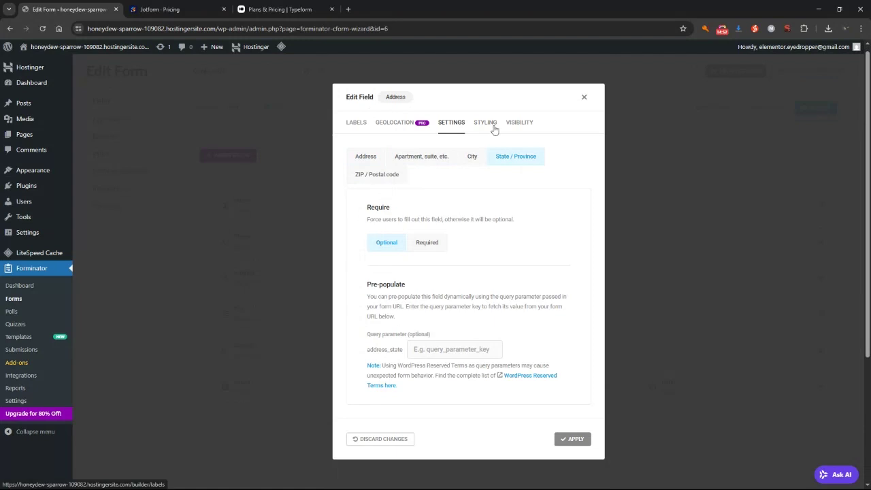
{"action": "left_click", "coordinate": [579, 440]}
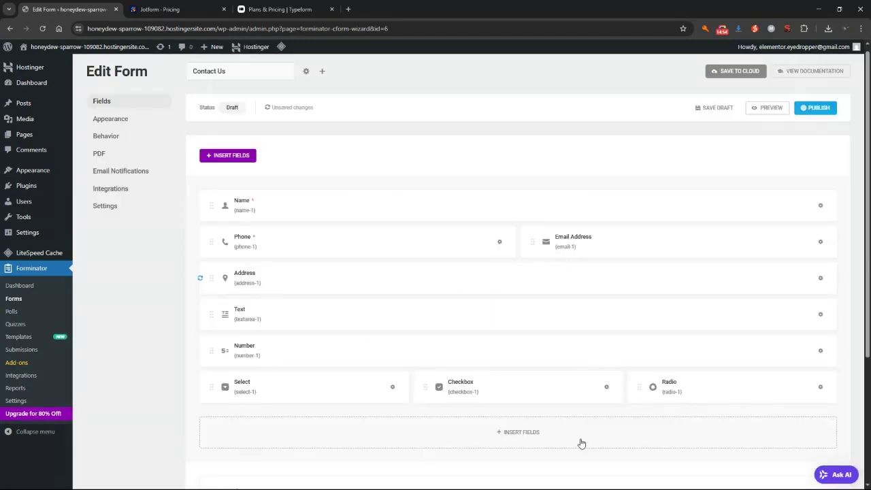
Step: Clear the Text field's placeholder and set its label to "Leave your comments here"
{"action": "left_click", "coordinate": [339, 327]}
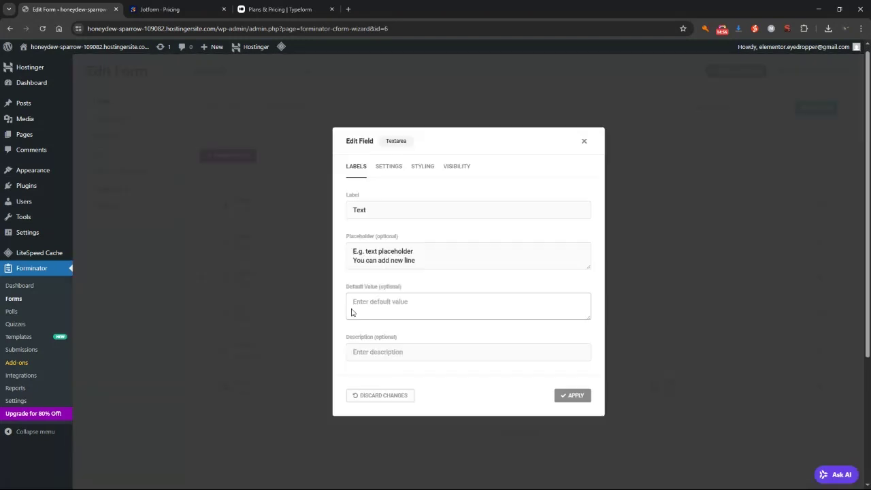
{"action": "left_click_drag", "start_coordinate": [353, 260], "coordinate": [421, 263]}
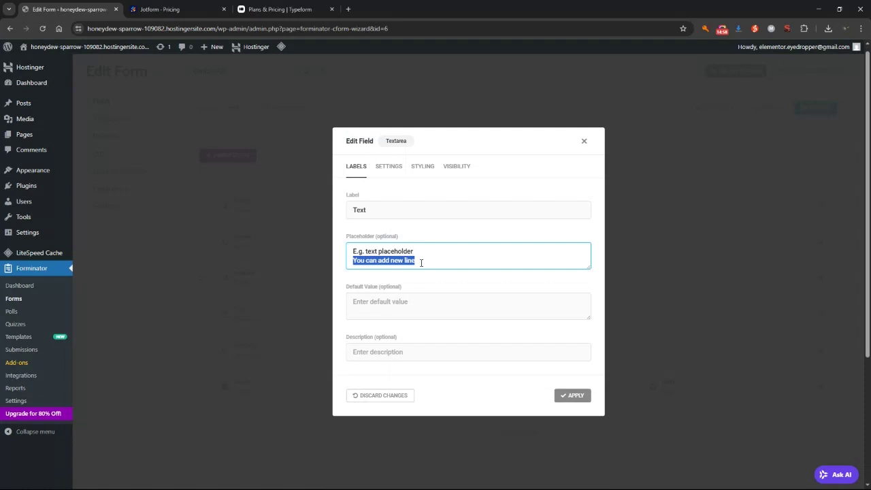
{"action": "key", "text": "ctrl+a"}
{"action": "key", "text": "BackSpace"}
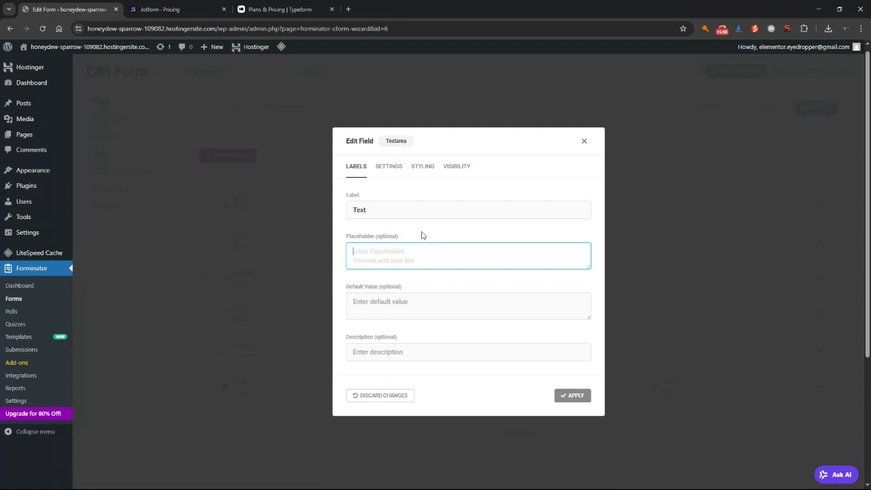
{"action": "key", "text": "shift+Tab"}
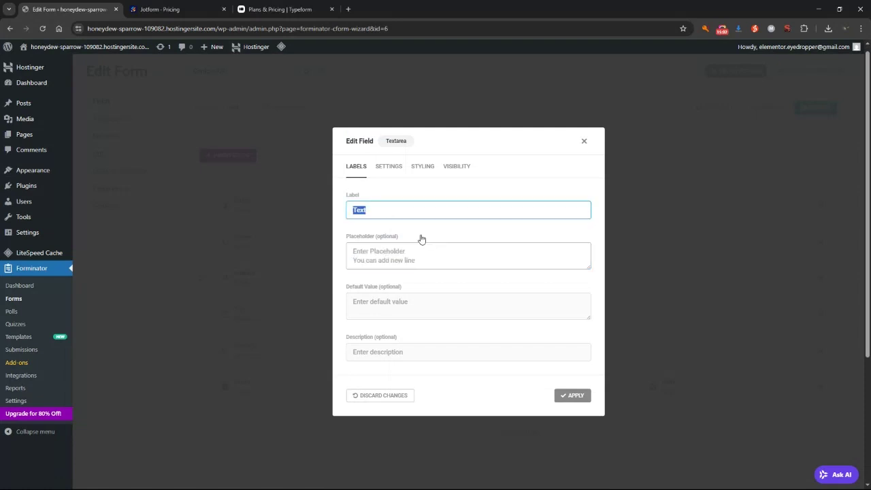
{"action": "type", "text": "Leave your comments here"}
{"action": "left_click", "coordinate": [417, 244]}
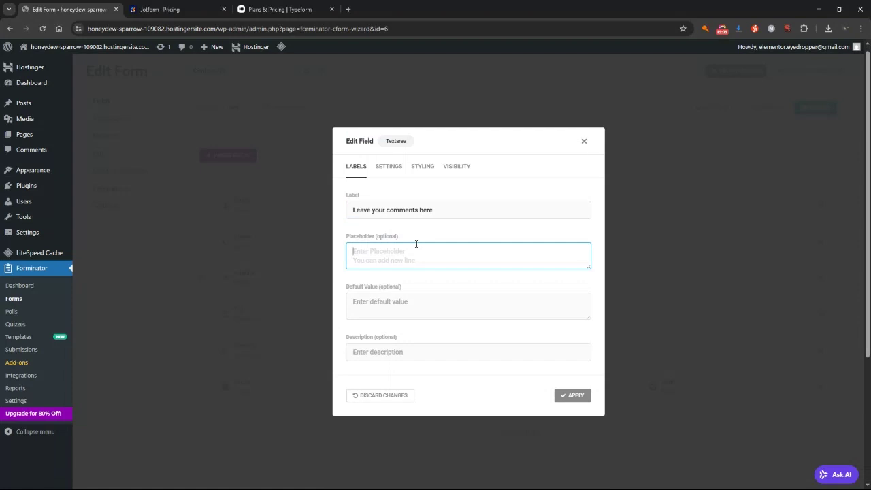
Step: Make the comments field required, review its default height and character limit options, and apply the changes
{"action": "left_click", "coordinate": [390, 167]}
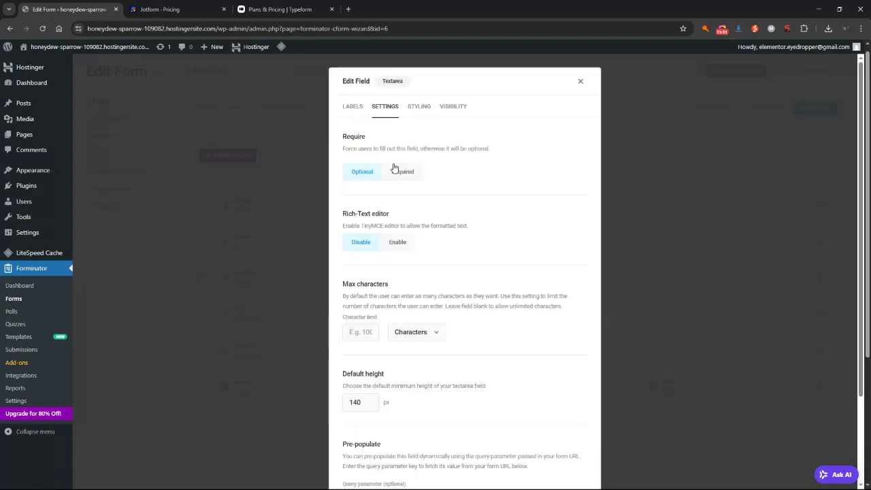
{"action": "left_click", "coordinate": [402, 172]}
{"action": "scroll", "coordinate": [362, 291], "scroll_direction": "down", "scroll_amount": 3}
{"action": "left_click", "coordinate": [363, 292]}
{"action": "double_click", "coordinate": [363, 292]}
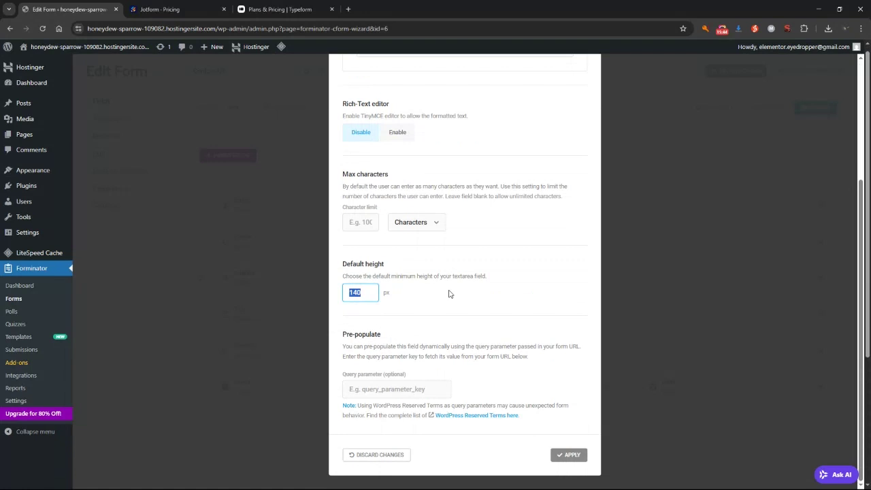
{"action": "scroll", "coordinate": [449, 294], "scroll_direction": "up", "scroll_amount": 1}
{"action": "triple_click", "coordinate": [382, 223]}
{"action": "left_click", "coordinate": [371, 237]}
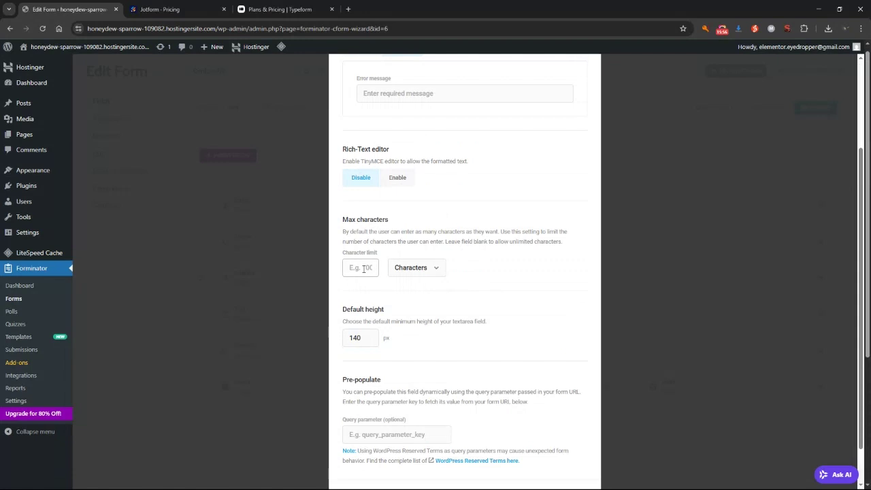
{"action": "scroll", "coordinate": [363, 269], "scroll_direction": "up", "scroll_amount": 1}
{"action": "scroll", "coordinate": [446, 278], "scroll_direction": "up", "scroll_amount": 1}
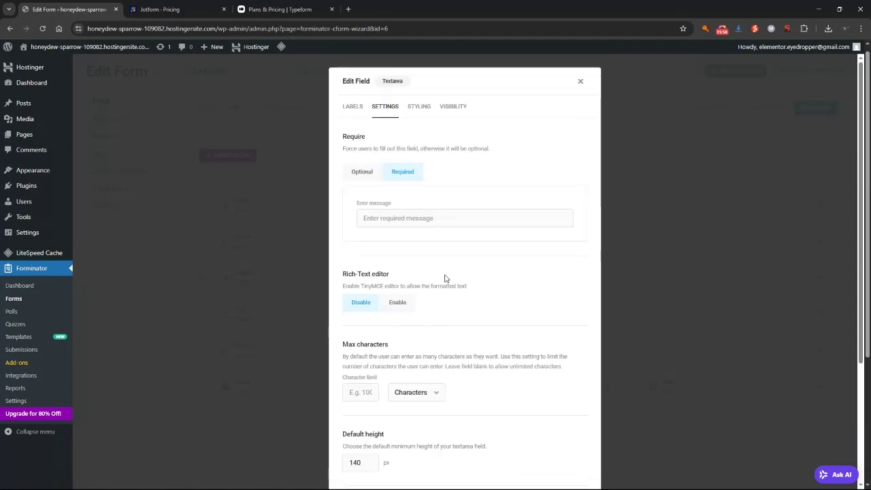
{"action": "scroll", "coordinate": [462, 283], "scroll_direction": "down", "scroll_amount": 3}
{"action": "left_click", "coordinate": [574, 454]}
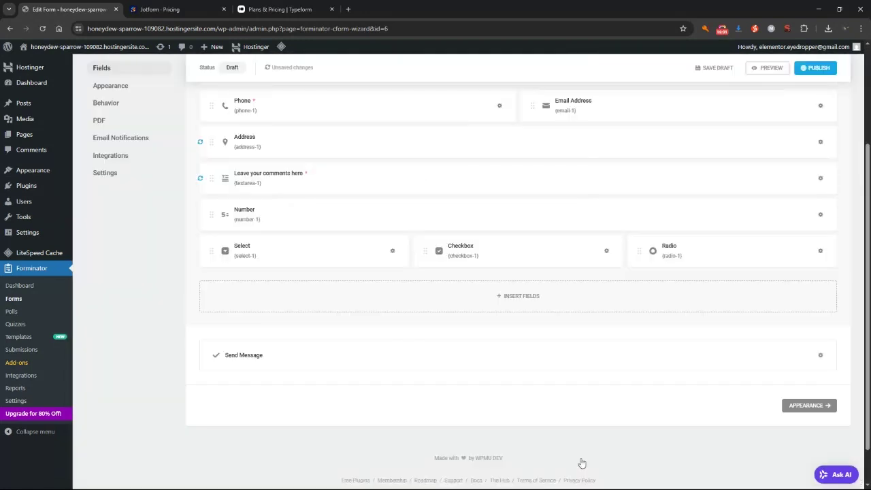
Step: Preview the updated form, check the address and comments fields, and try the comments box's resize handle
{"action": "scroll", "coordinate": [356, 267], "scroll_direction": "up", "scroll_amount": 2}
{"action": "scroll", "coordinate": [357, 267], "scroll_direction": "up", "scroll_amount": 1}
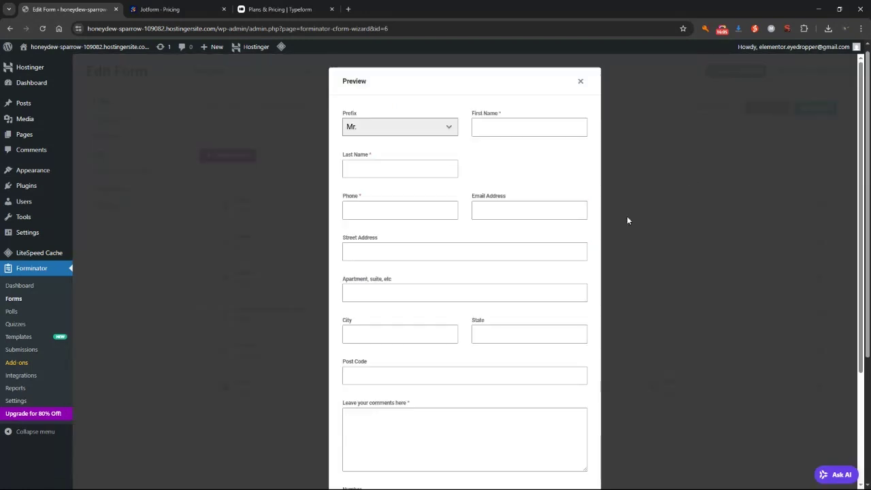
{"action": "scroll", "coordinate": [399, 350], "scroll_direction": "down", "scroll_amount": 1}
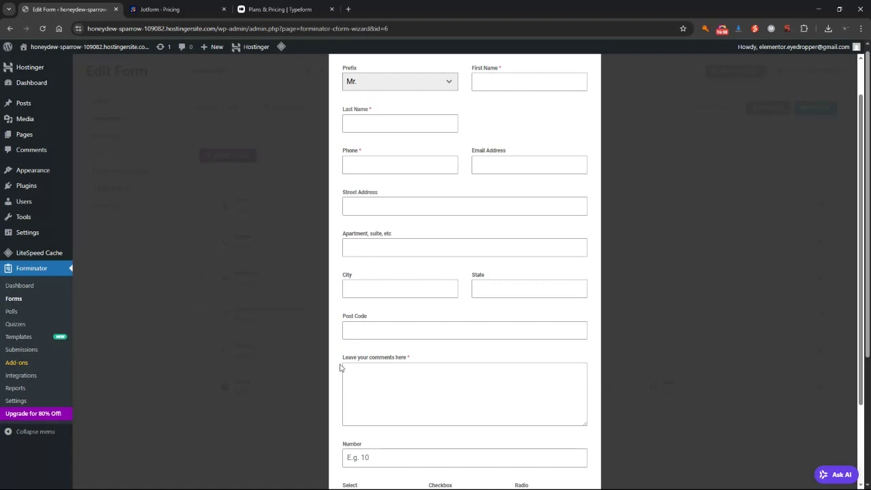
{"action": "mouse_move", "coordinate": [585, 423]}
{"action": "left_mouse_down"}
{"action": "mouse_move", "coordinate": [583, 460]}
{"action": "mouse_move", "coordinate": [573, 427]}
{"action": "left_mouse_up"}
{"action": "scroll", "coordinate": [587, 388], "scroll_direction": "down", "scroll_amount": 1}
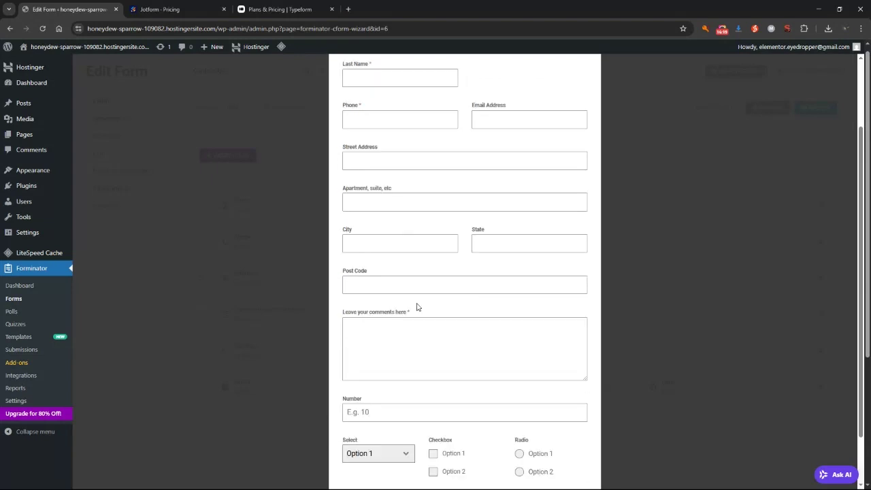
Step: Review all fields of the Contact Us form in the preview, close it, and save the form as a draft
{"action": "scroll", "coordinate": [418, 376], "scroll_direction": "down", "scroll_amount": 1}
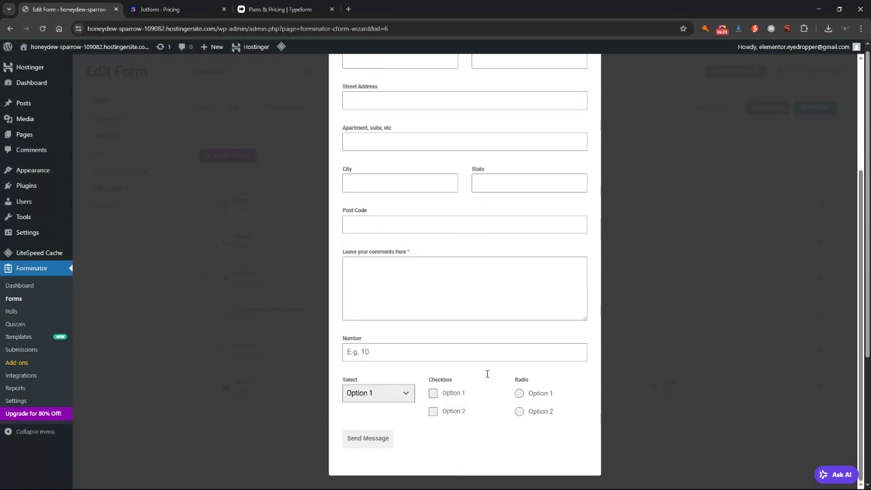
{"action": "scroll", "coordinate": [487, 377], "scroll_direction": "up", "scroll_amount": 3}
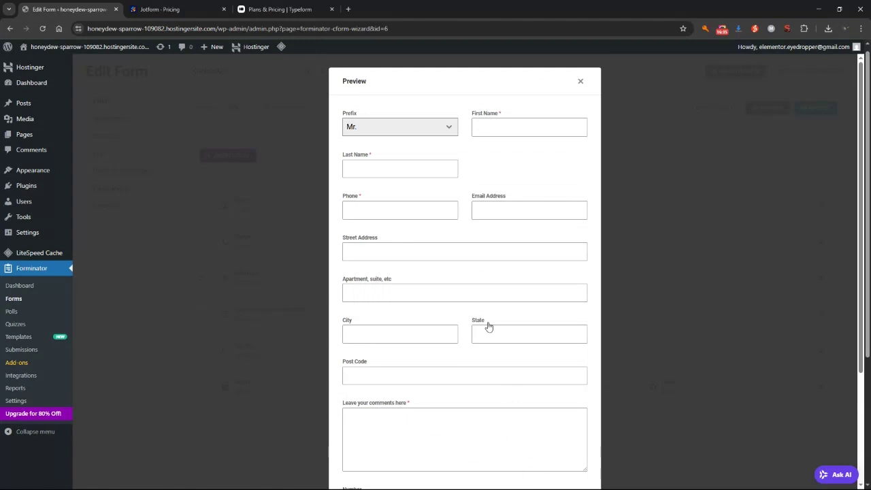
{"action": "scroll", "coordinate": [398, 375], "scroll_direction": "down", "scroll_amount": 3}
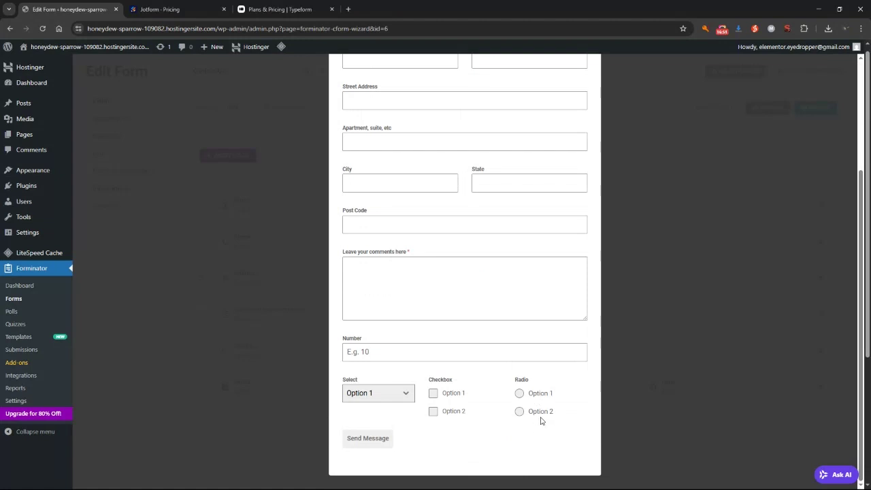
{"action": "scroll", "coordinate": [538, 420], "scroll_direction": "up", "scroll_amount": 3}
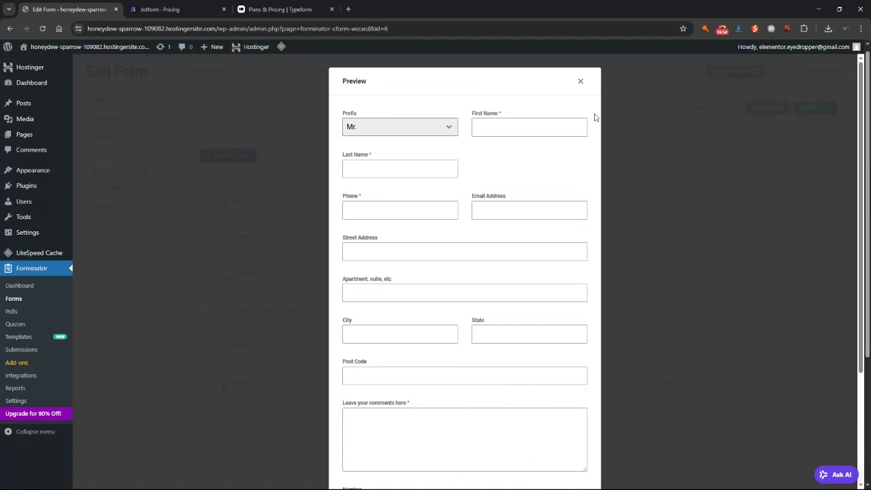
{"action": "left_click", "coordinate": [580, 81]}
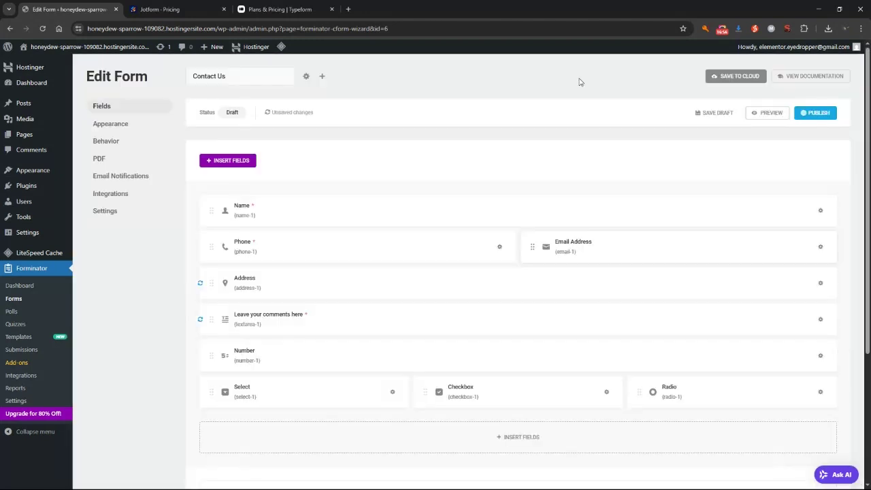
{"action": "left_click", "coordinate": [715, 113]}
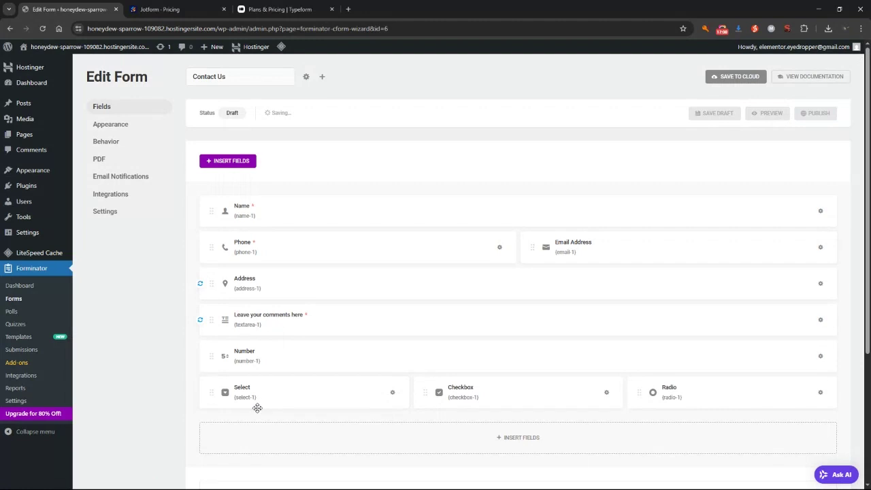
{"action": "left_click", "coordinate": [722, 29]}
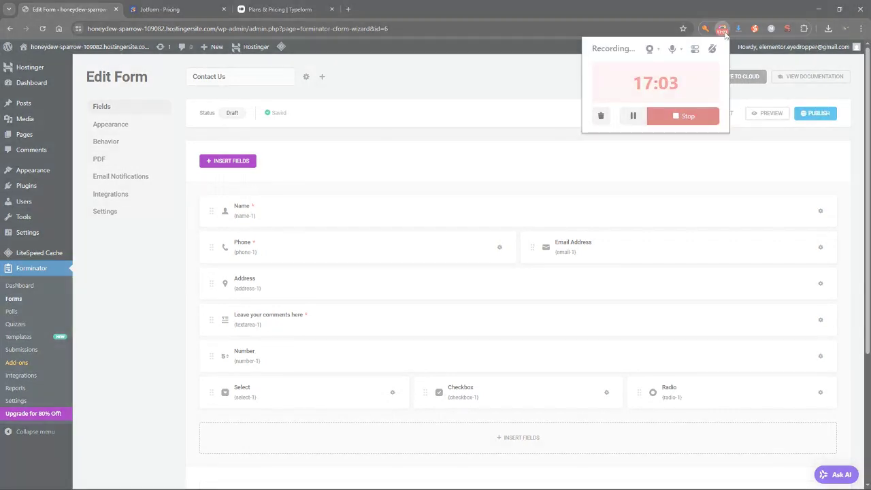